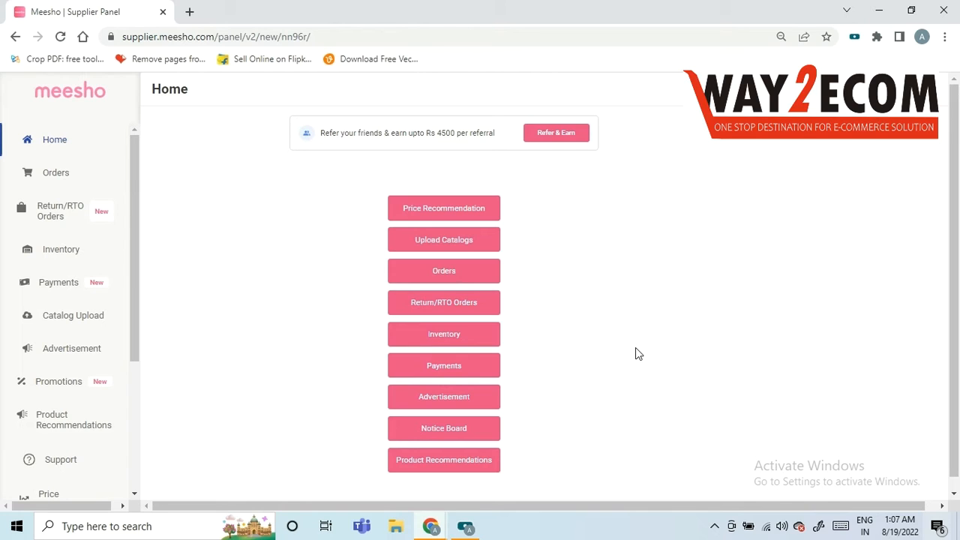
- Start a single catalog upload in the category Kids & Toys / Kids Clothing / Boys Bottomwear / Shorts & Capris
left_click(84, 327)
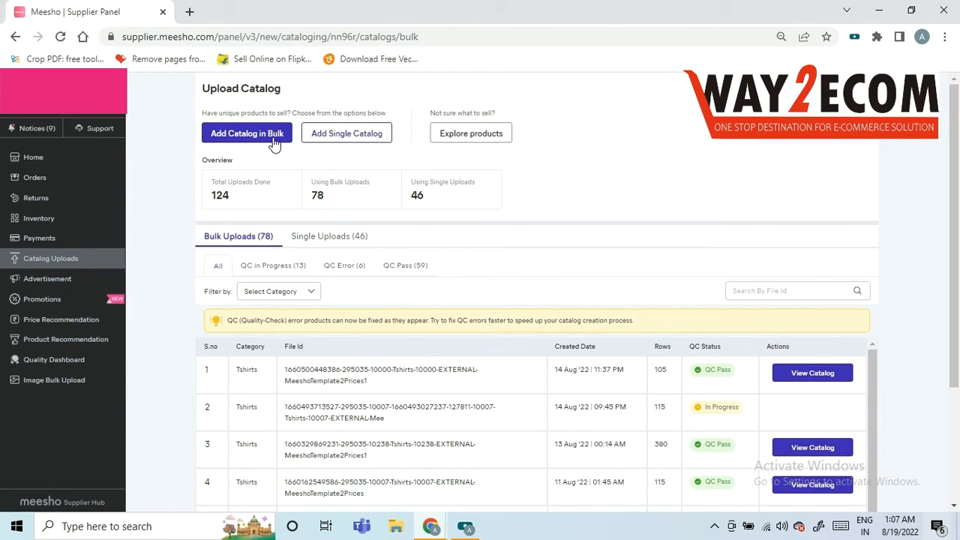
left_click(365, 141)
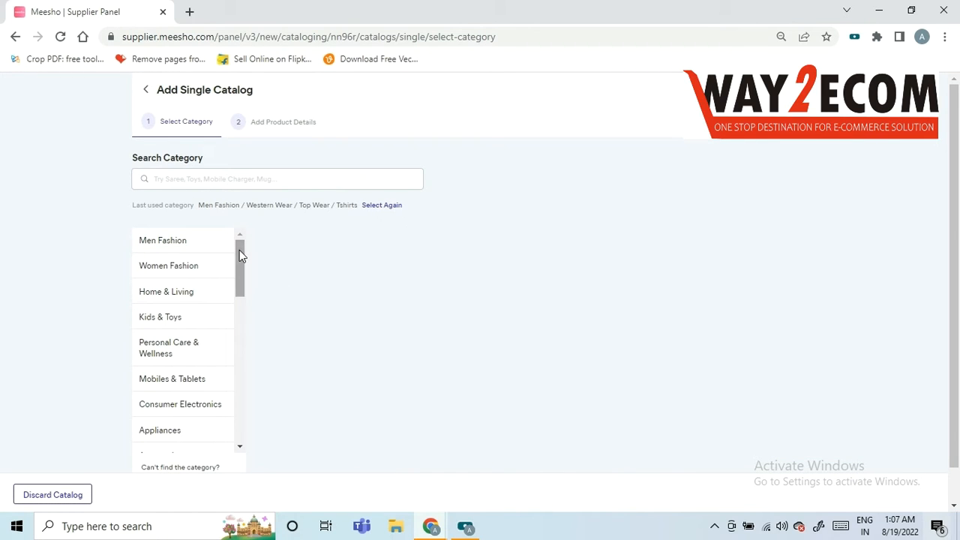
mouse_move(239, 250)
left_mouse_down()
mouse_move(239, 271)
mouse_move(232, 246)
left_mouse_up()
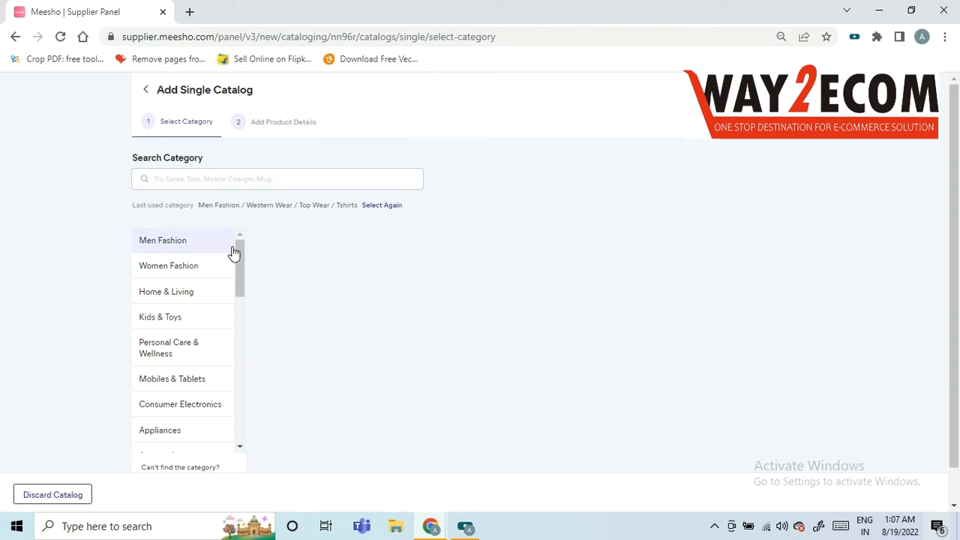
left_click(186, 328)
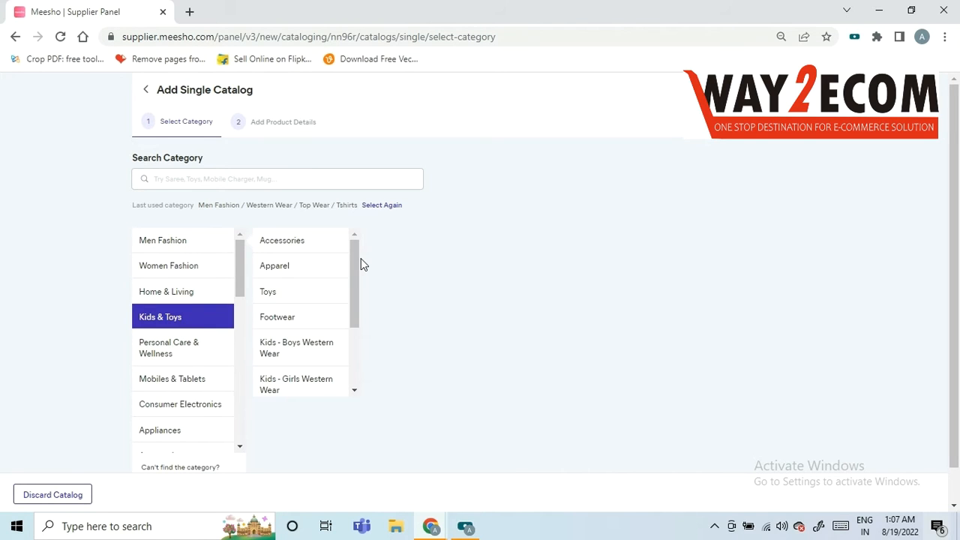
scroll(358, 285, "down", 2)
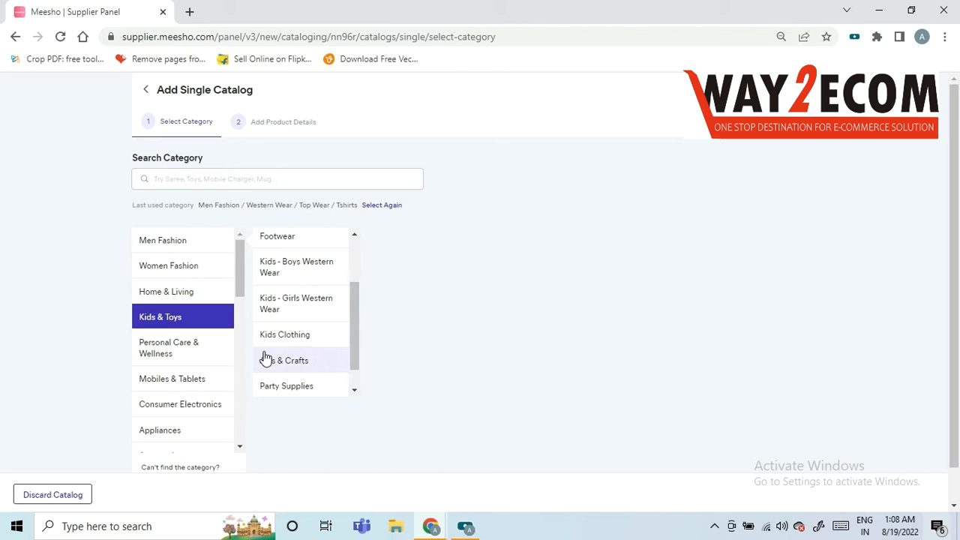
left_click(291, 339)
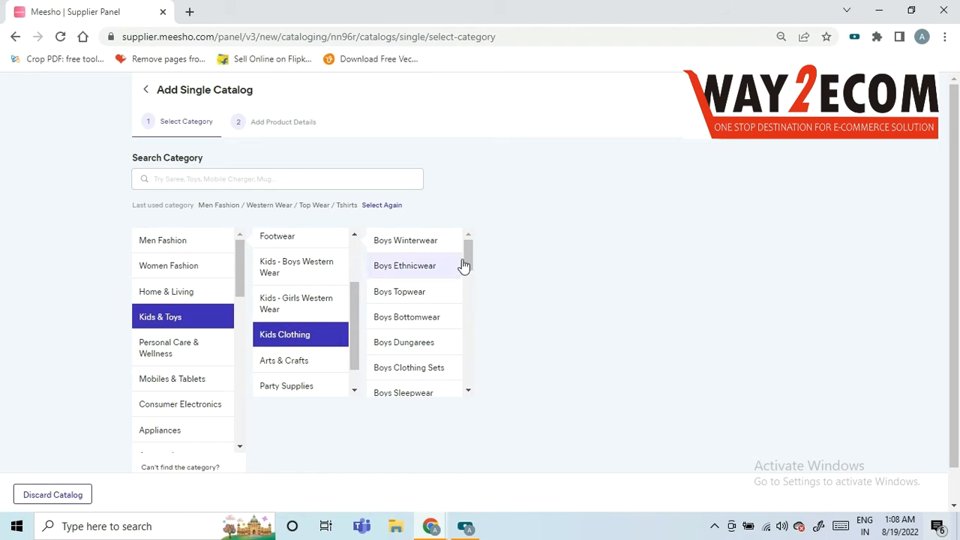
left_click_drag(470, 255, 471, 269)
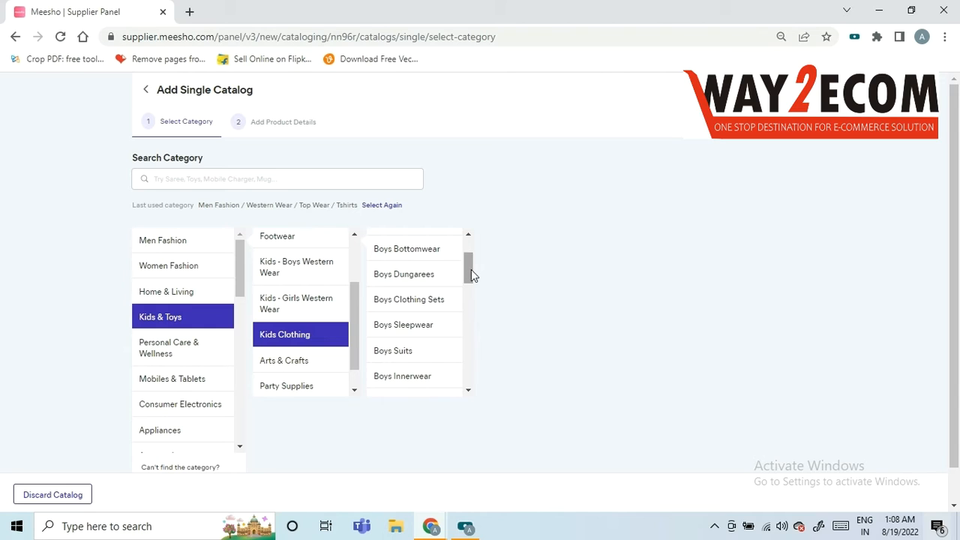
left_click(469, 274)
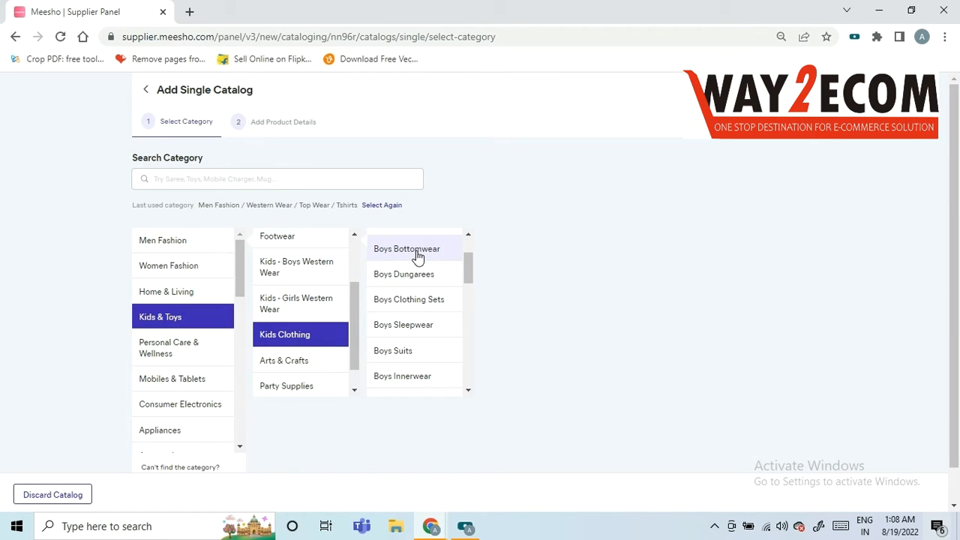
left_click(418, 257)
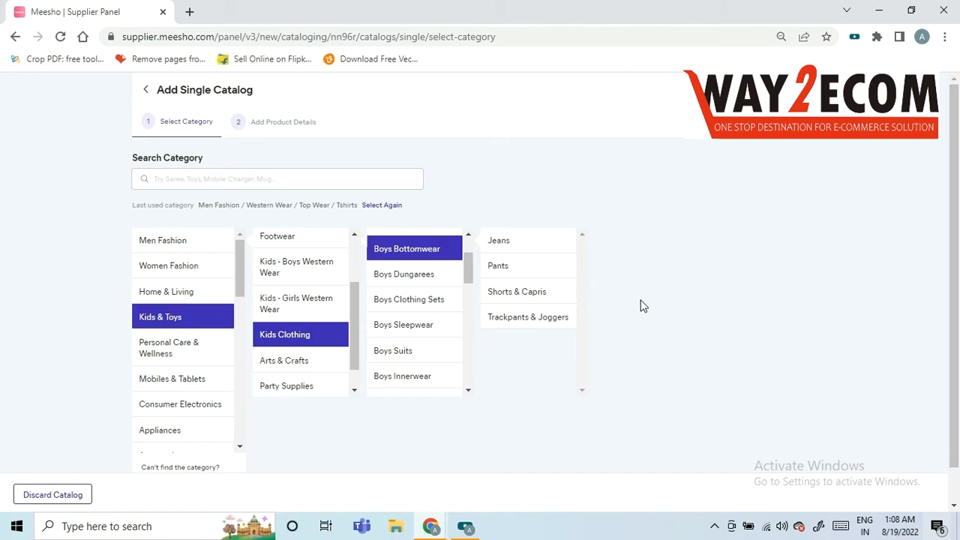
left_click(512, 299)
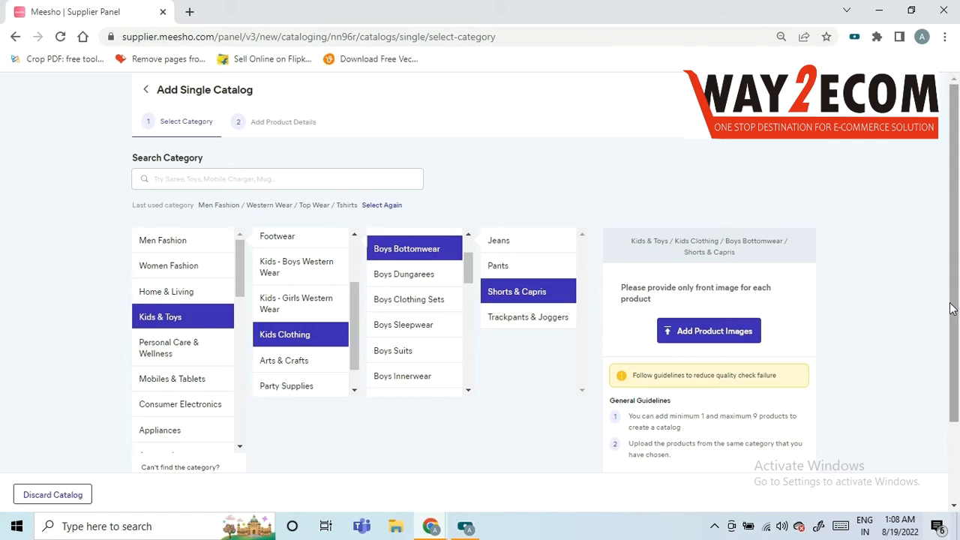
- Add the front images BMSN01 (1) through BMSN05 (1) as five catalog products and continue to the product details
scroll(744, 346, "down", 1)
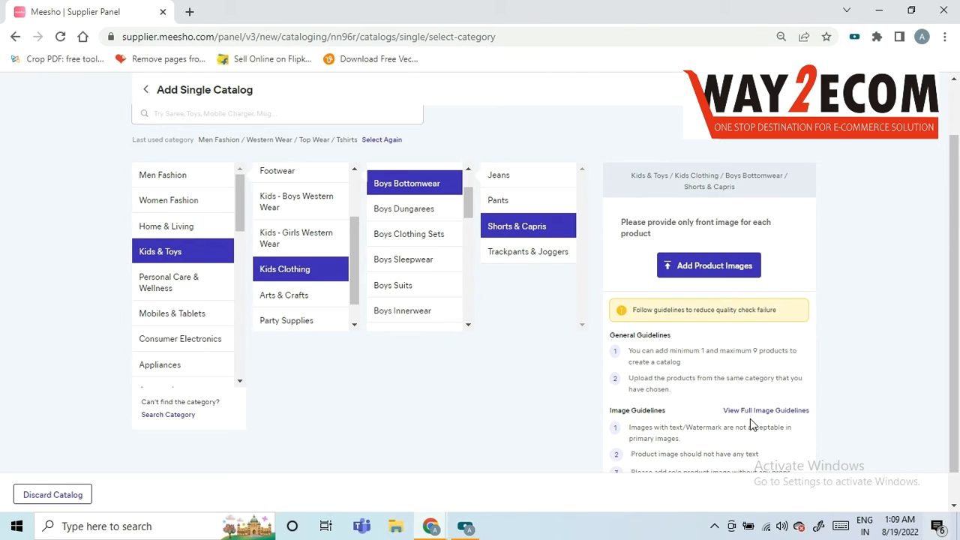
mouse_move(956, 362)
left_mouse_down()
mouse_move(958, 388)
mouse_move(955, 354)
left_mouse_up()
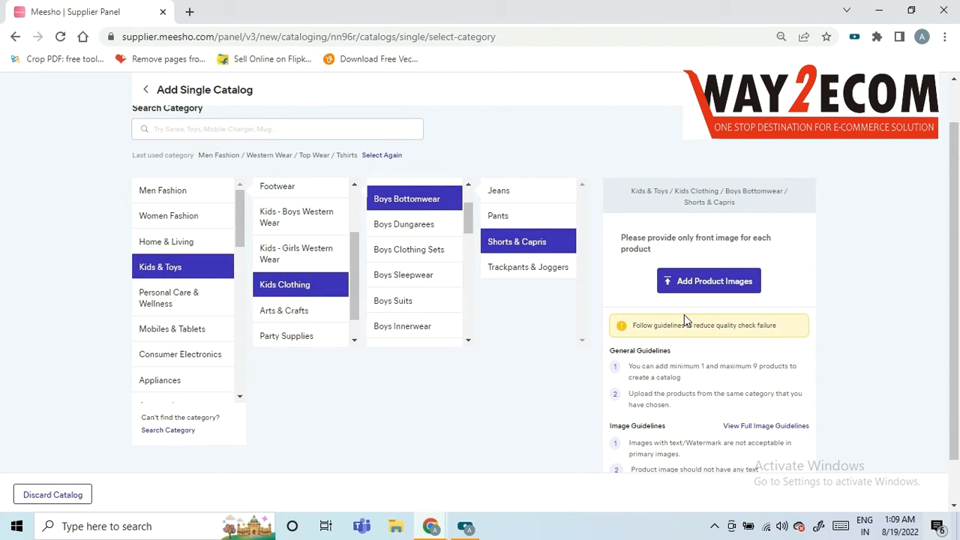
left_click(735, 290)
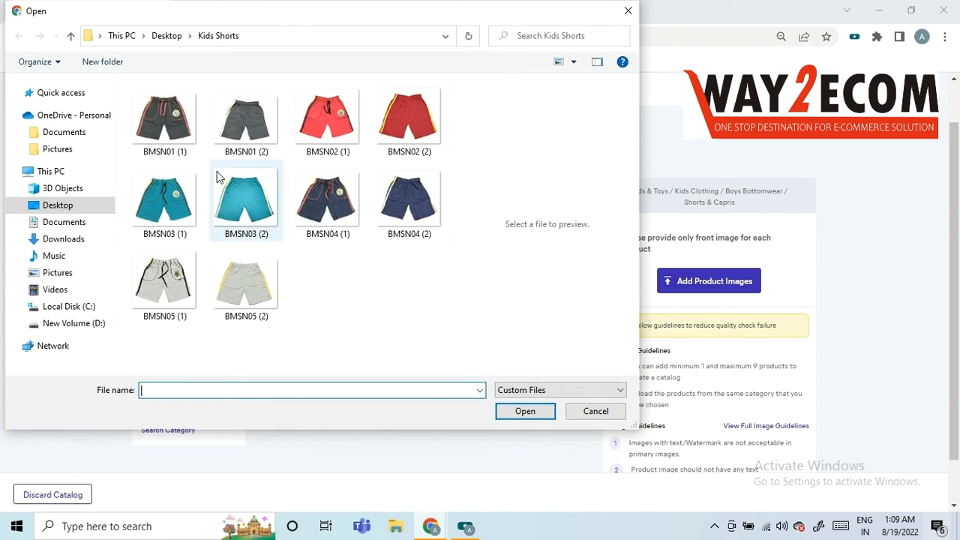
left_click(168, 132)
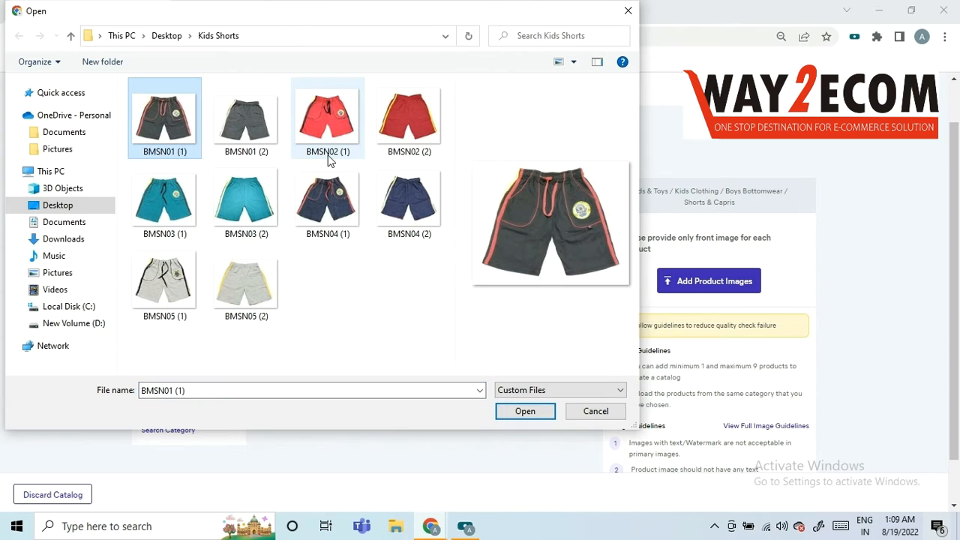
left_click(330, 120, "ctrl")
left_click(165, 199, "ctrl")
left_click(323, 195, "ctrl")
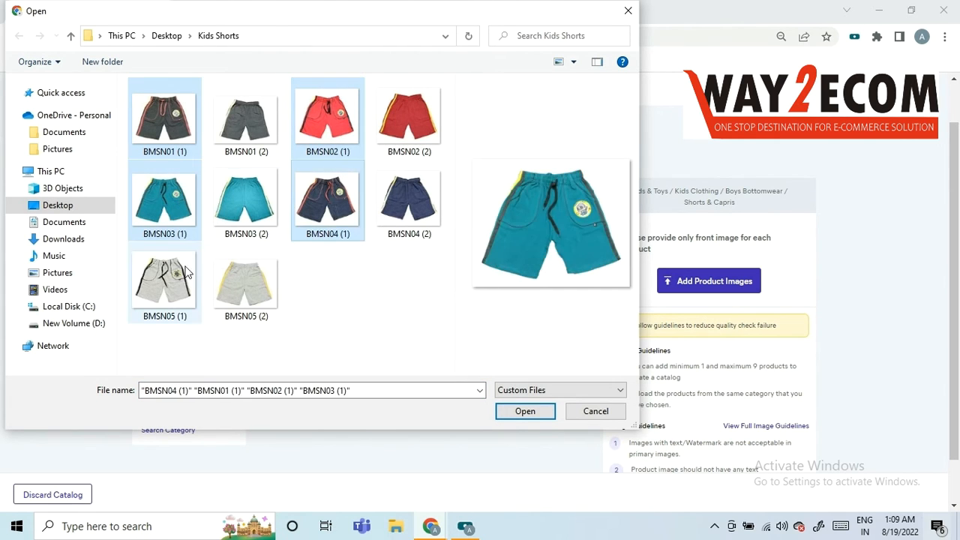
left_click(165, 284, "ctrl")
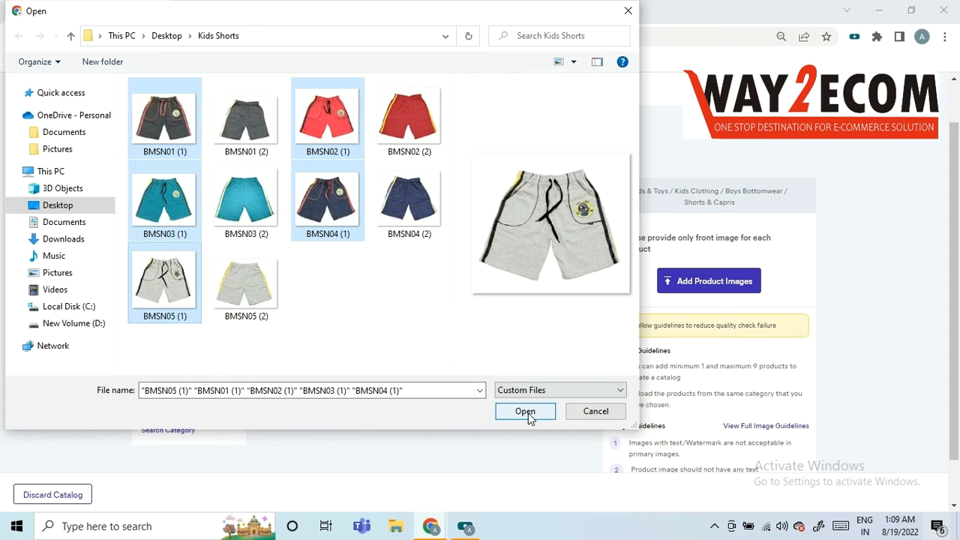
left_click(525, 411)
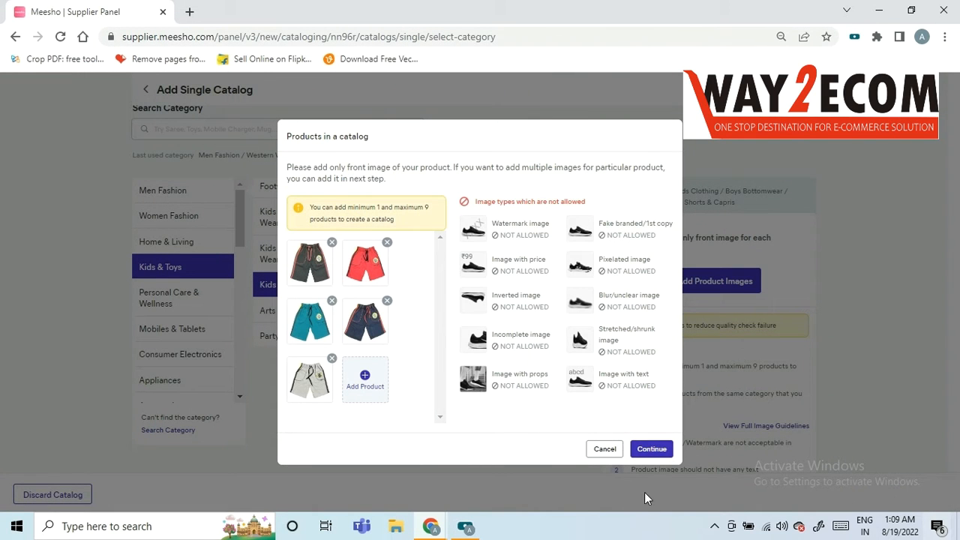
left_click(654, 451)
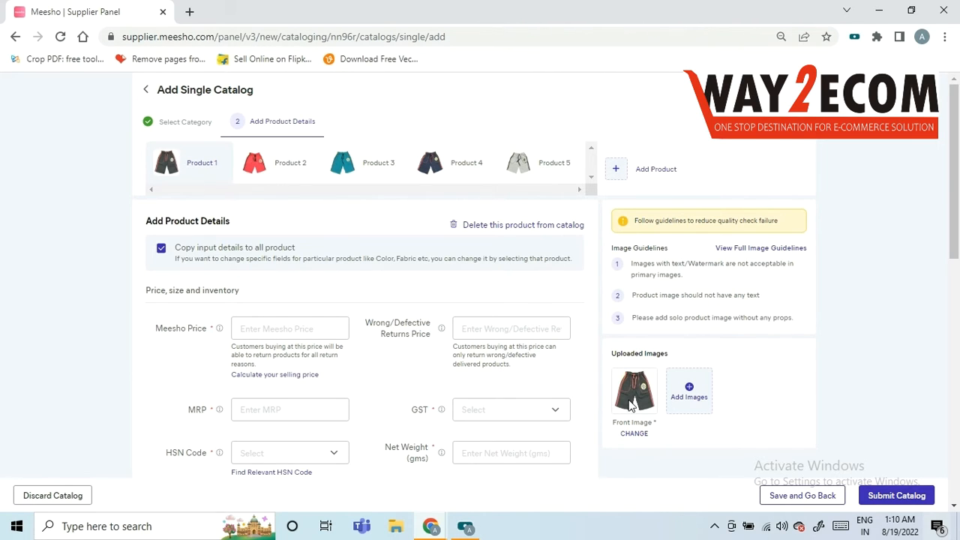
- Add BMSN01 (2) from the Kids Shorts folder as the second image of Product 1
left_click(696, 404)
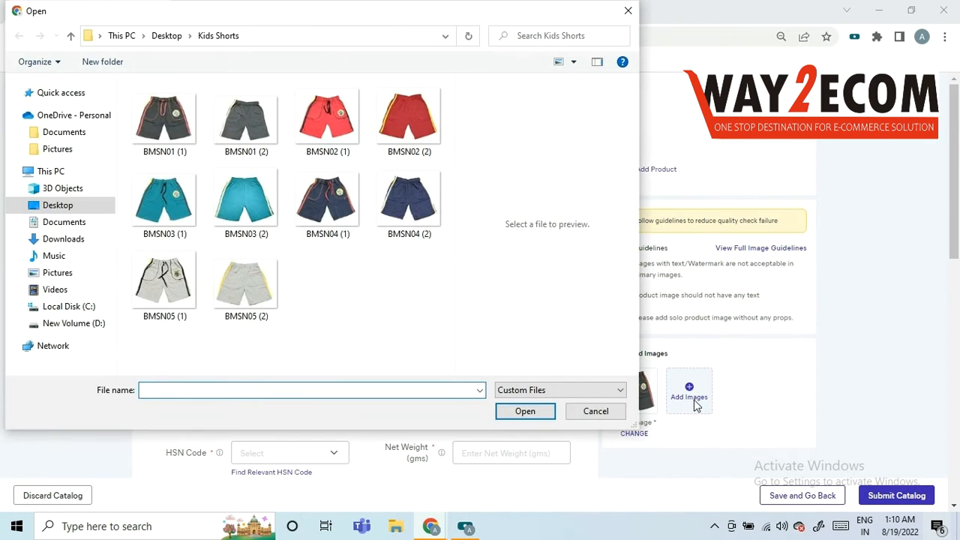
double_click(246, 119)
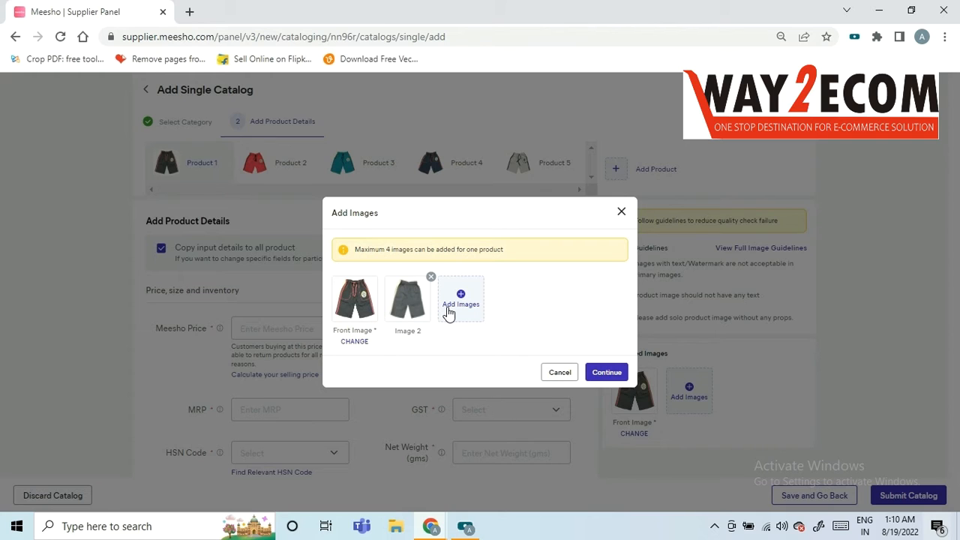
left_click_drag(355, 250, 505, 255)
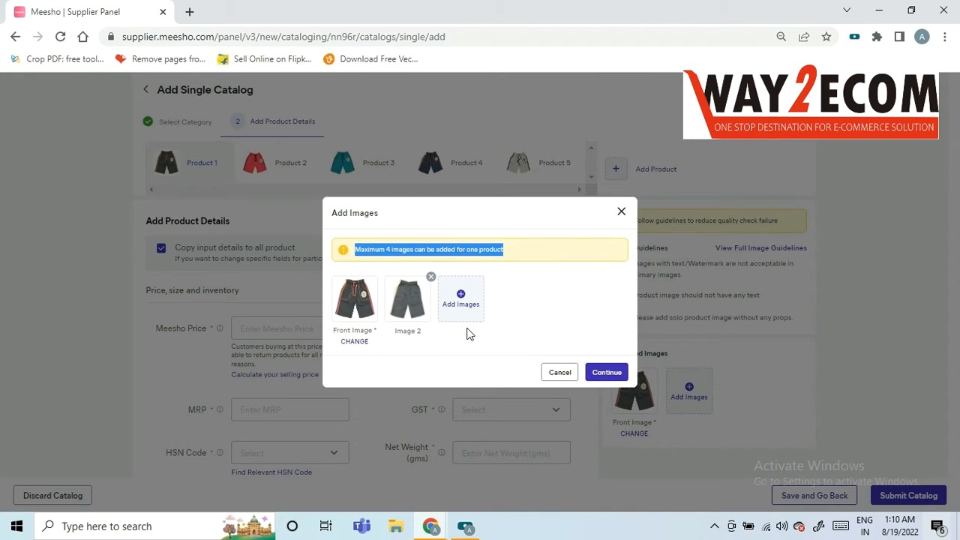
left_click(613, 375)
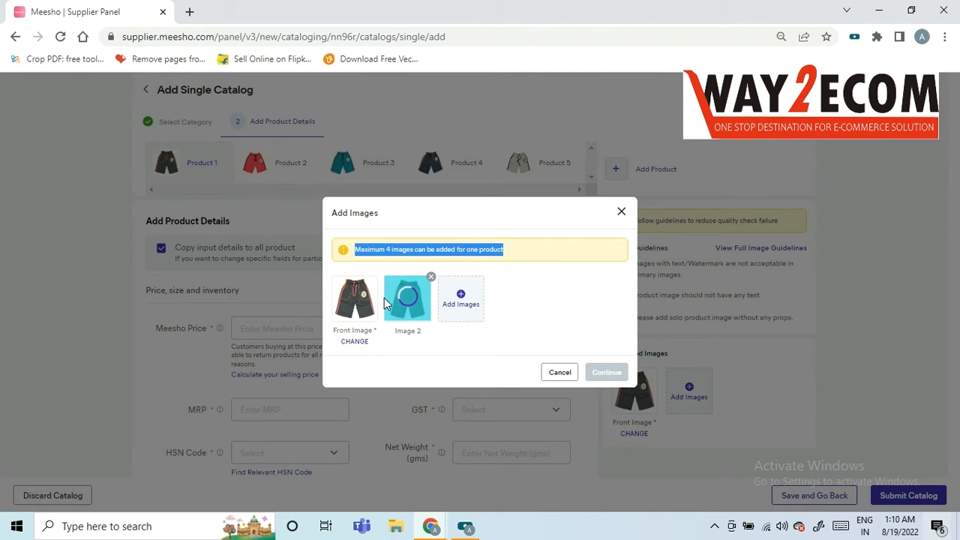
left_click(484, 249)
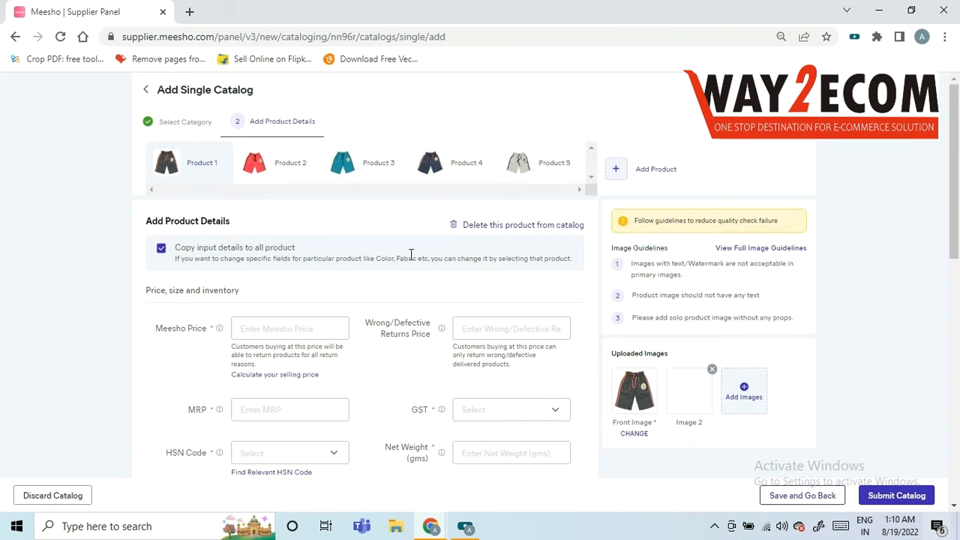
- Add BMSN02 (2) from the Kids Shorts folder as the second image of Product 2
left_click(284, 163)
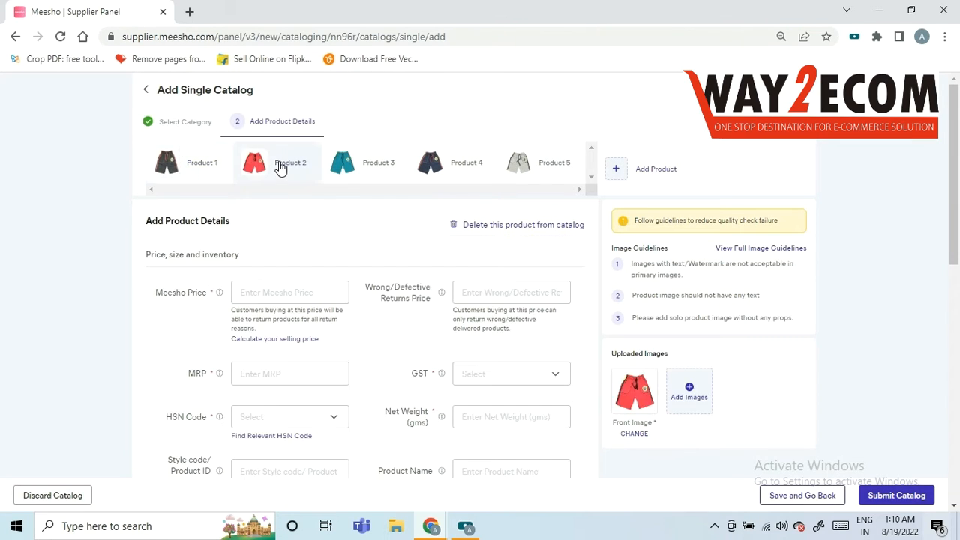
left_click(685, 396)
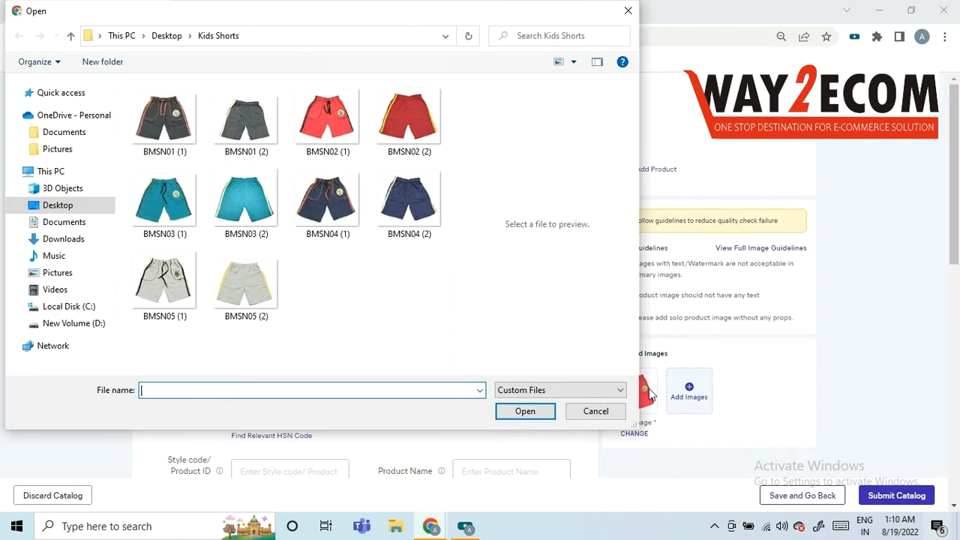
double_click(409, 112)
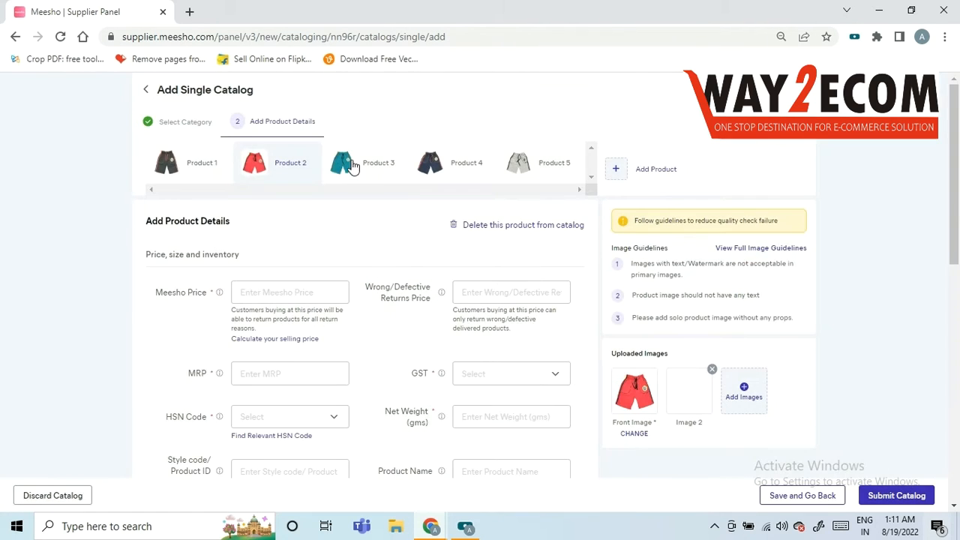
- Add BMSN03 (2) from the Kids Shorts folder as the second image of Product 3
left_click(353, 166)
left_click(687, 386)
double_click(252, 210)
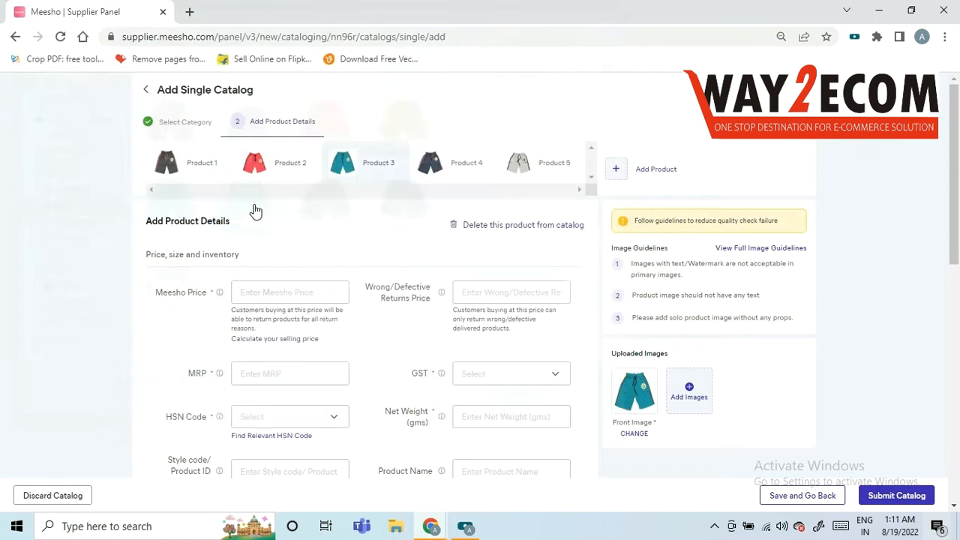
left_click(604, 373)
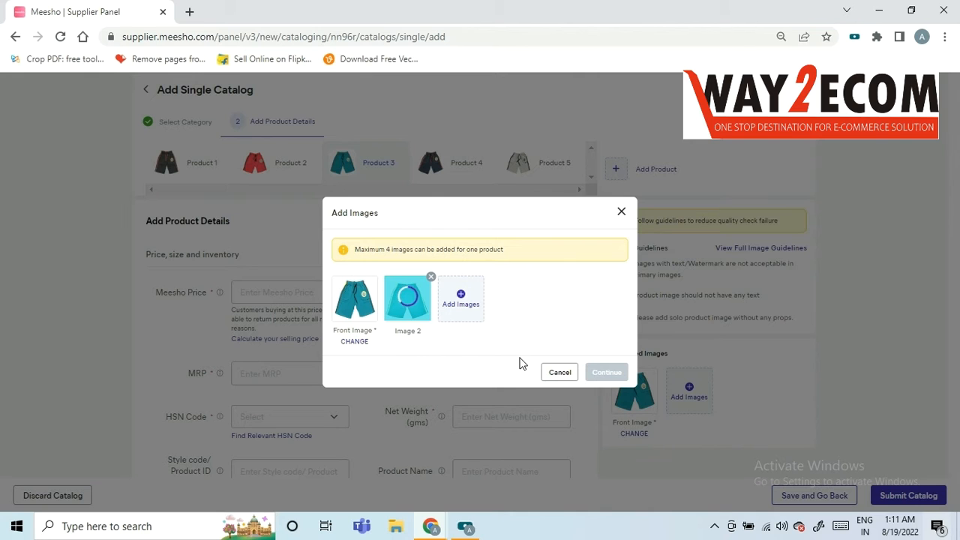
left_click(560, 372)
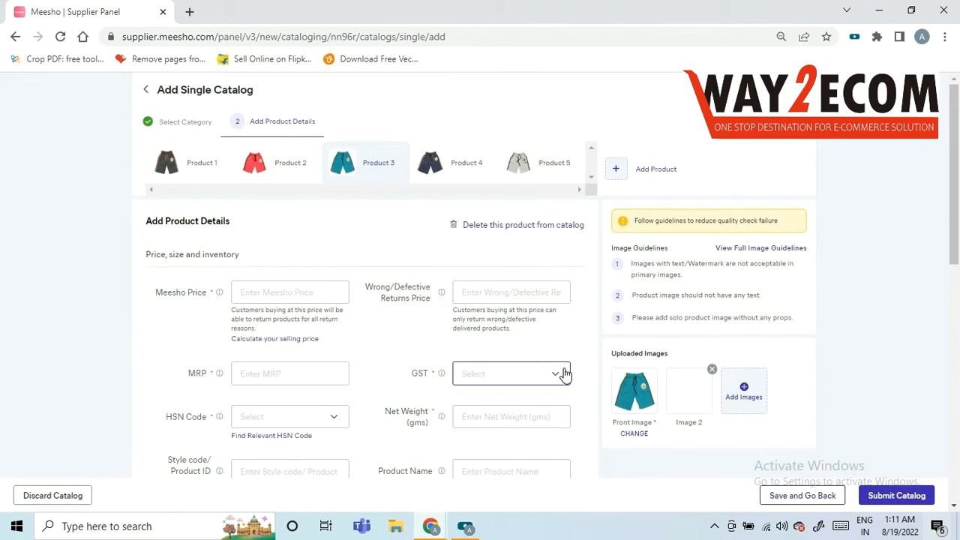
- Add BMSN04 (2) from the Kids Shorts folder as the second image of Product 4
left_click(448, 169)
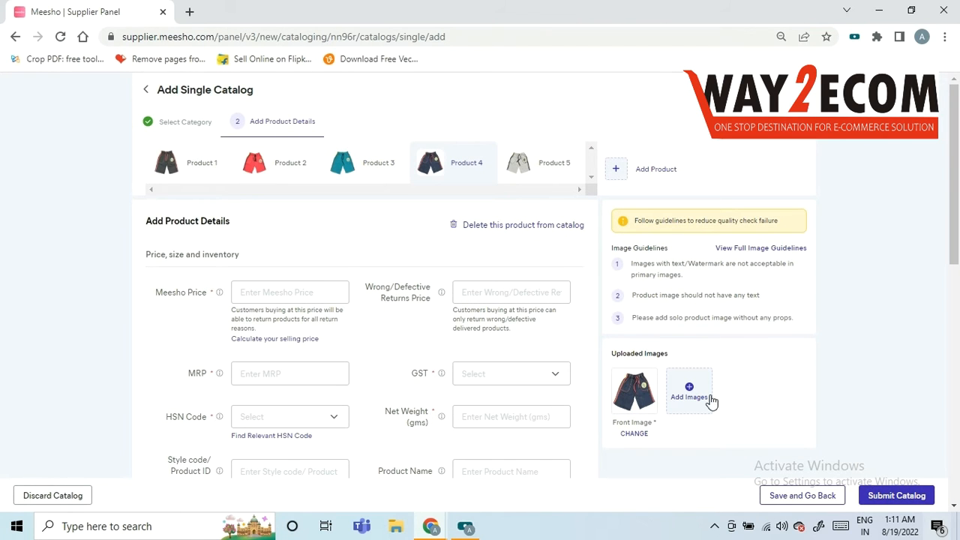
left_click(711, 397)
double_click(407, 199)
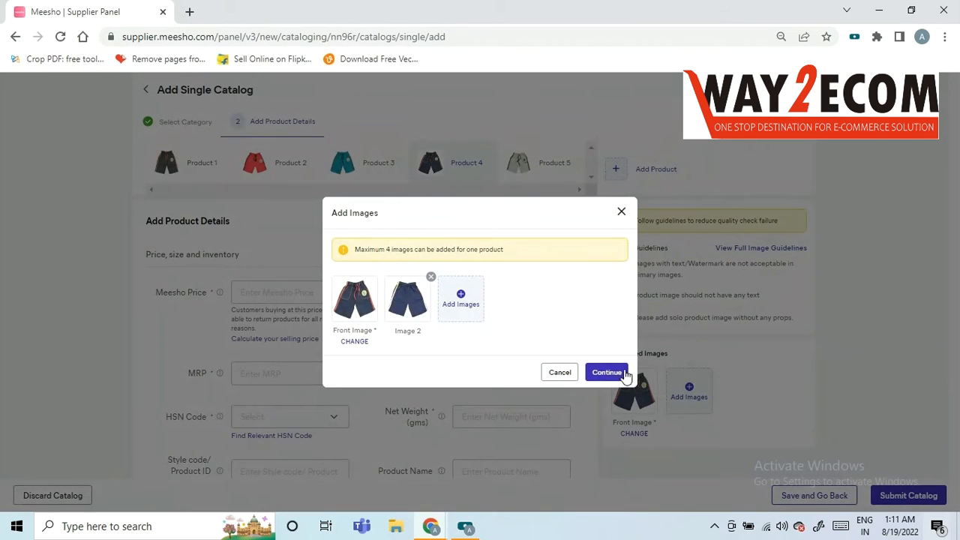
left_click(625, 374)
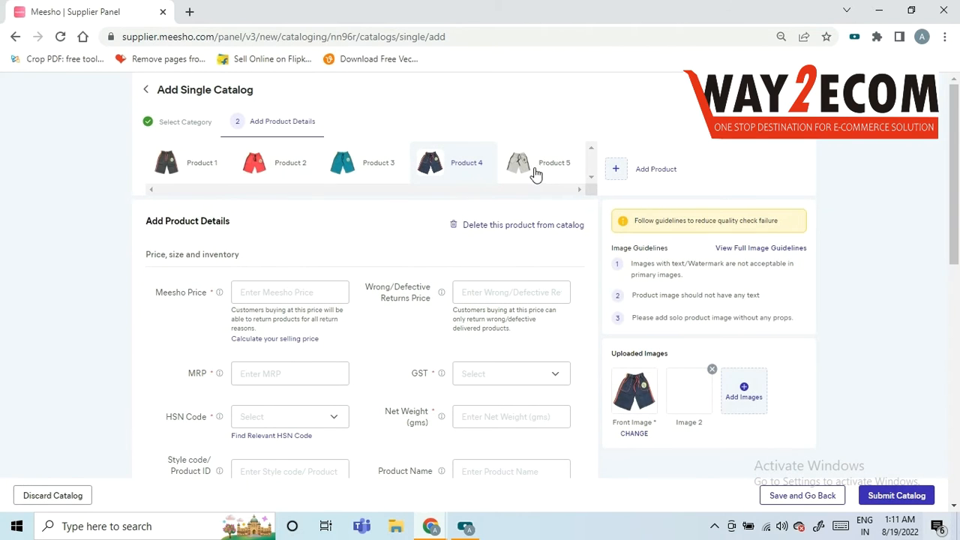
- Try to add BMSN05 (2) from the Kids Shorts folder as the second image of Product 5
left_click(536, 173)
left_click(688, 391)
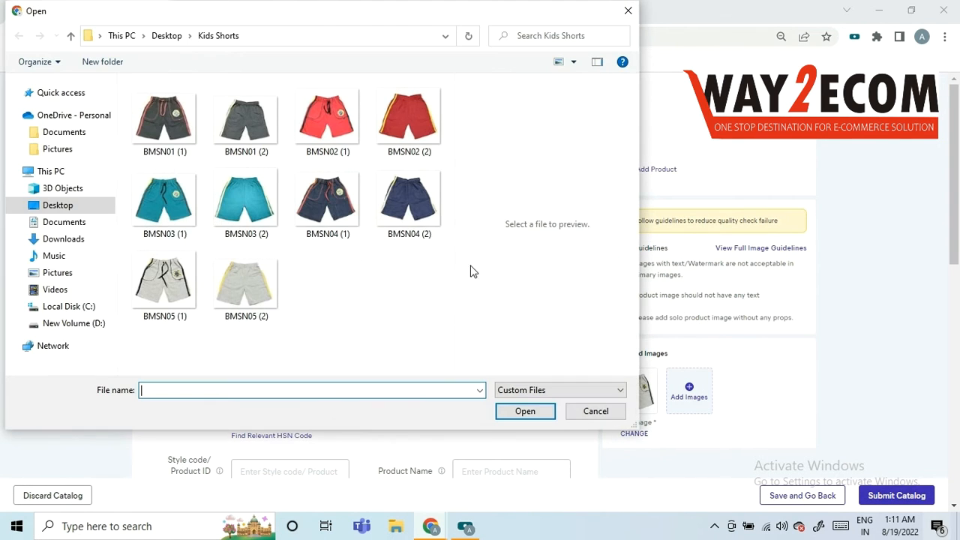
double_click(266, 279)
left_click(693, 409)
double_click(254, 285)
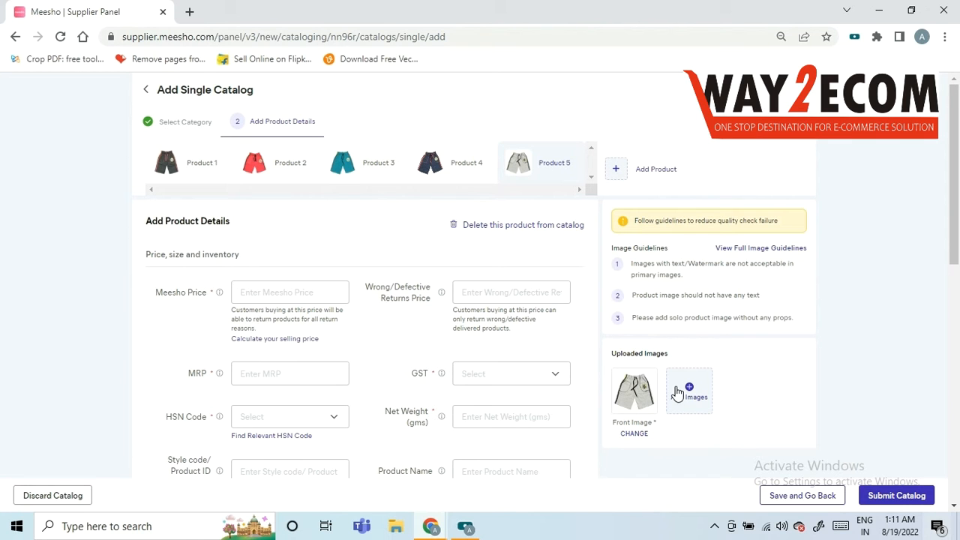
scroll(954, 292, "down", 2)
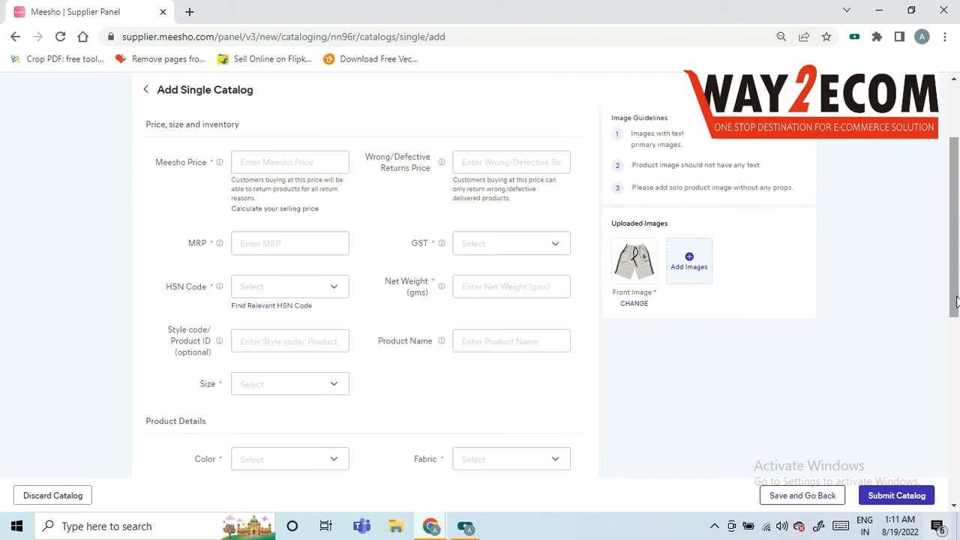
- Retry adding BMSN05 (2) from the Kids Shorts folder as Product 5's second image
left_click(690, 259)
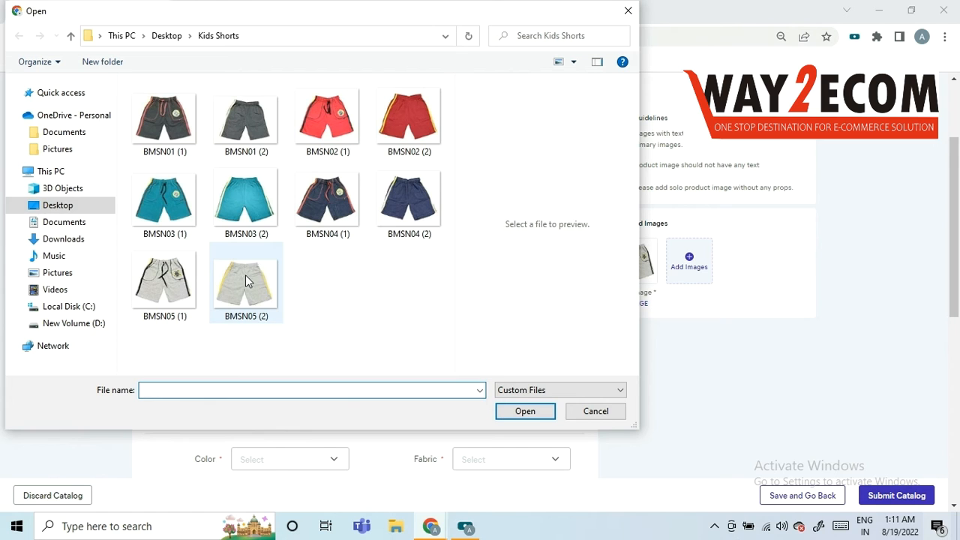
left_click(247, 281)
left_click(528, 413)
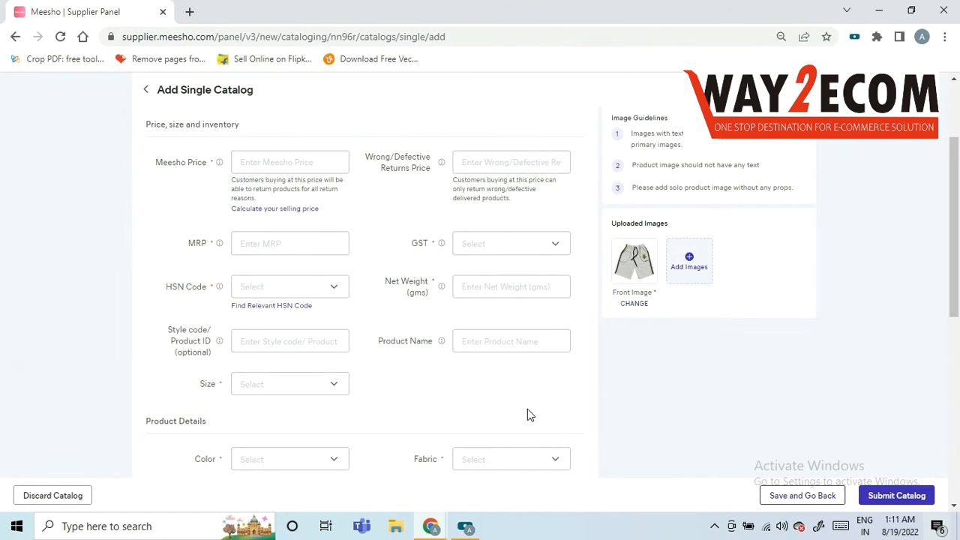
- Switch to Product 1 and set its Meesho price to 230
scroll(954, 218, "up", 2)
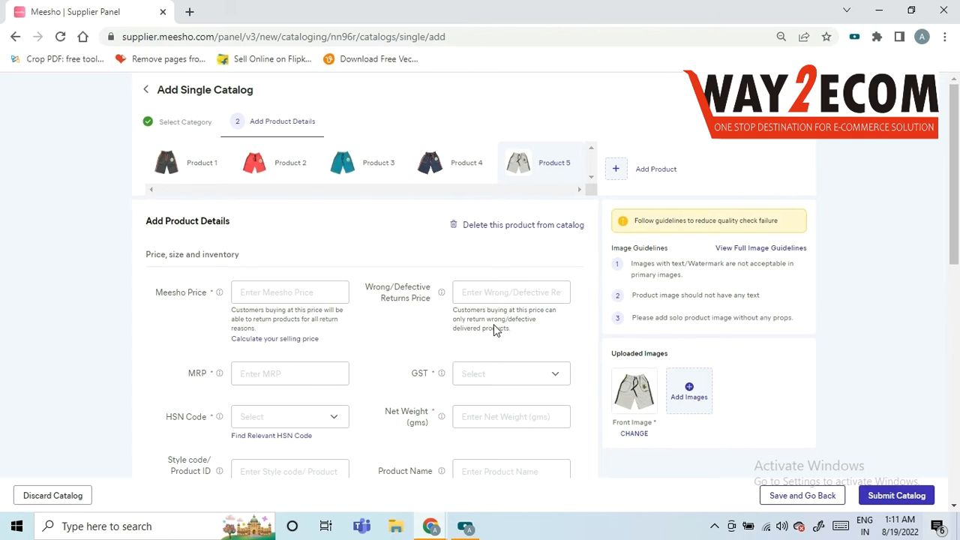
left_click(176, 172)
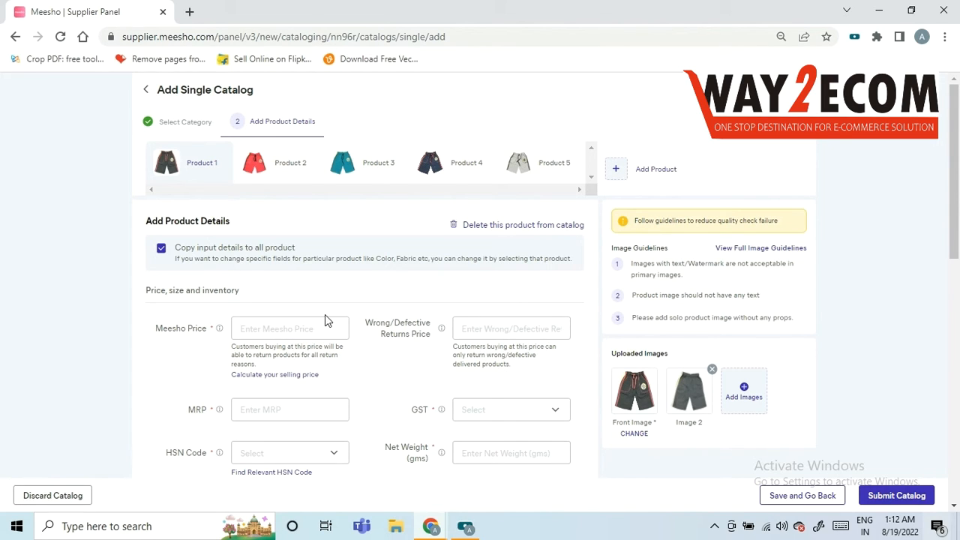
left_click(309, 328)
type("230")
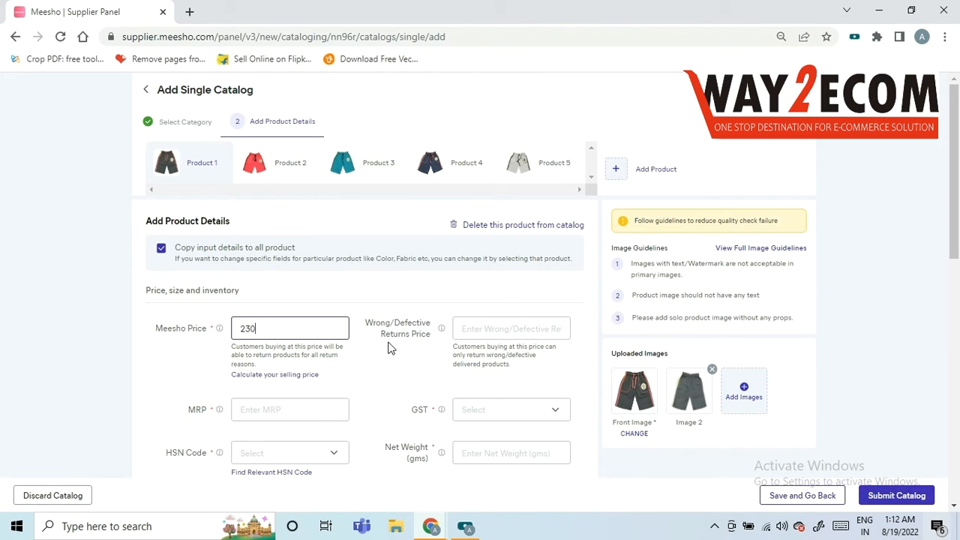
left_click(475, 330)
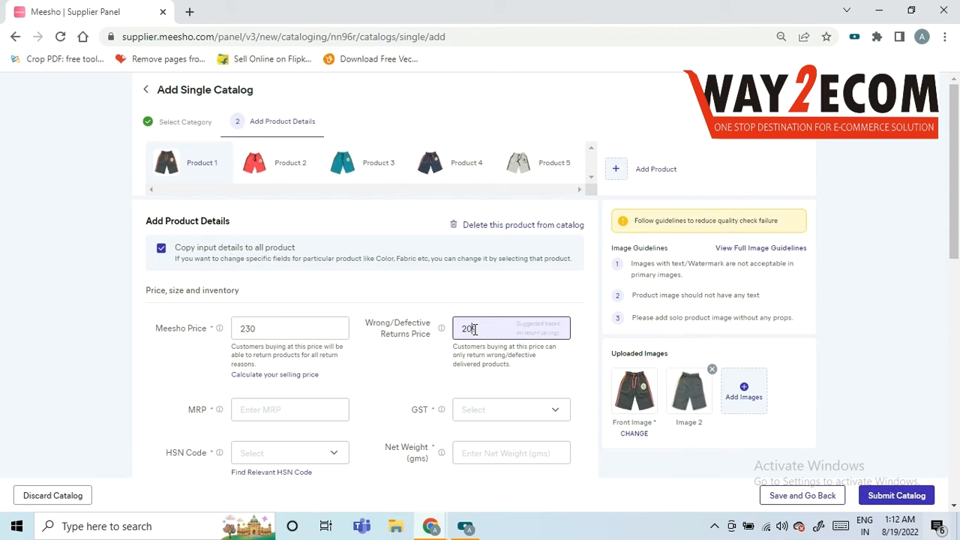
double_click(474, 330)
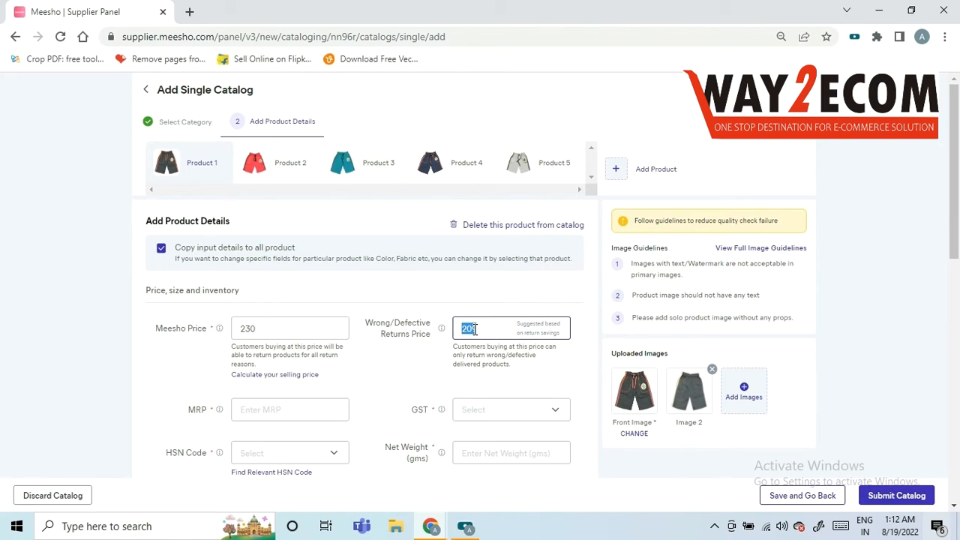
left_click(306, 320)
left_click(472, 330)
left_click(304, 326)
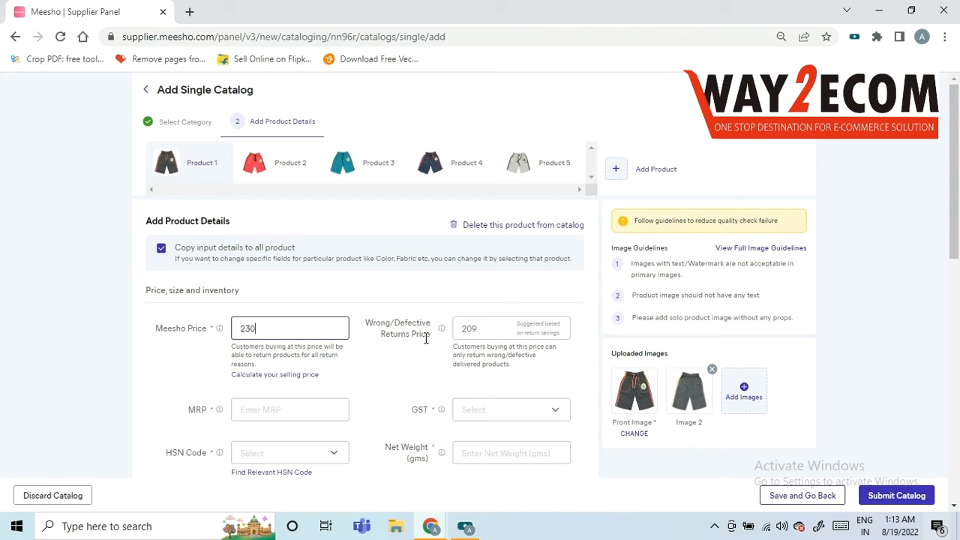
double_click(469, 329)
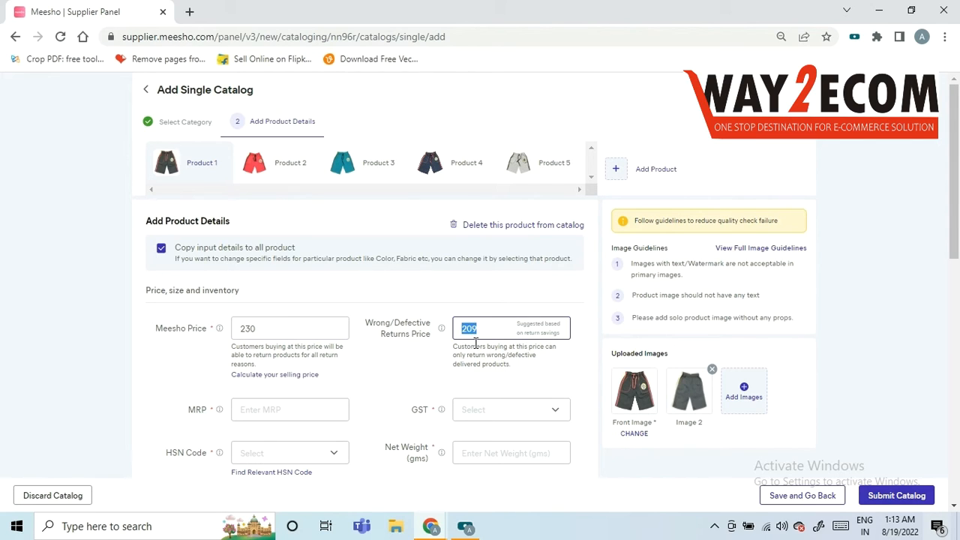
left_click(388, 323)
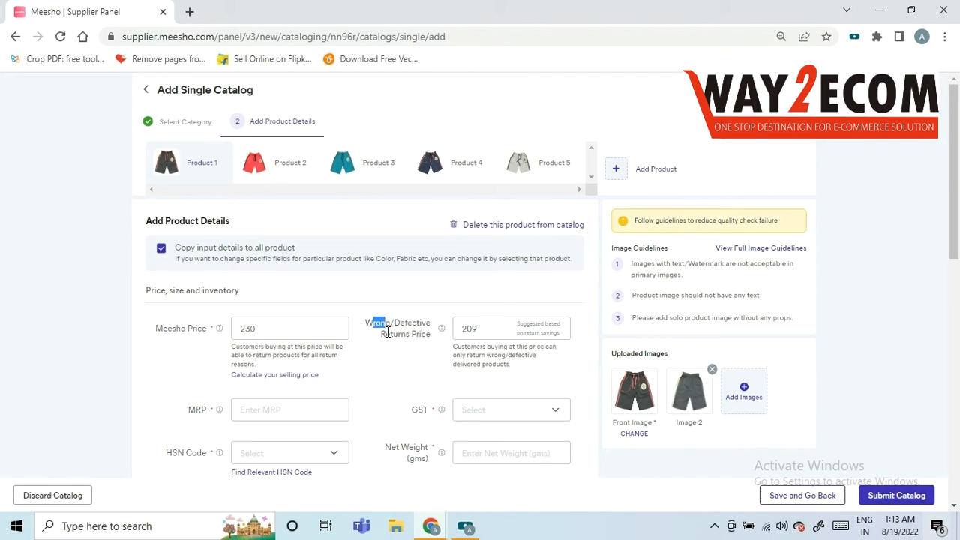
left_click_drag(394, 323, 433, 326)
left_click(484, 331)
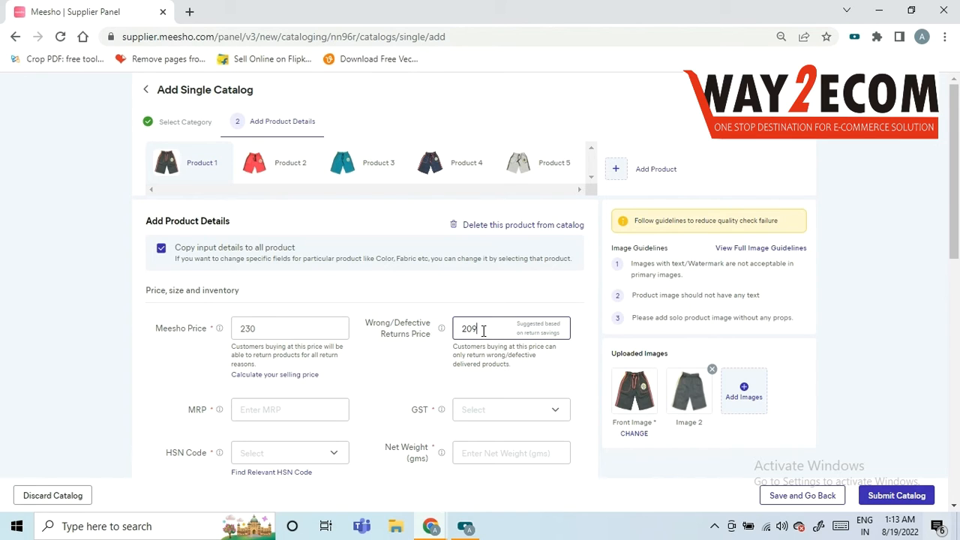
double_click(463, 327)
left_click(485, 332)
- Set Product 1's wrong/defective returns price to 215 and its MRP to 500
double_click(472, 330)
type("215")
left_click_drag(953, 192, 953, 231)
left_click(311, 309)
type("500")
- Set Product 1's GST to 5 and choose HSN code 61113000
left_click(549, 318)
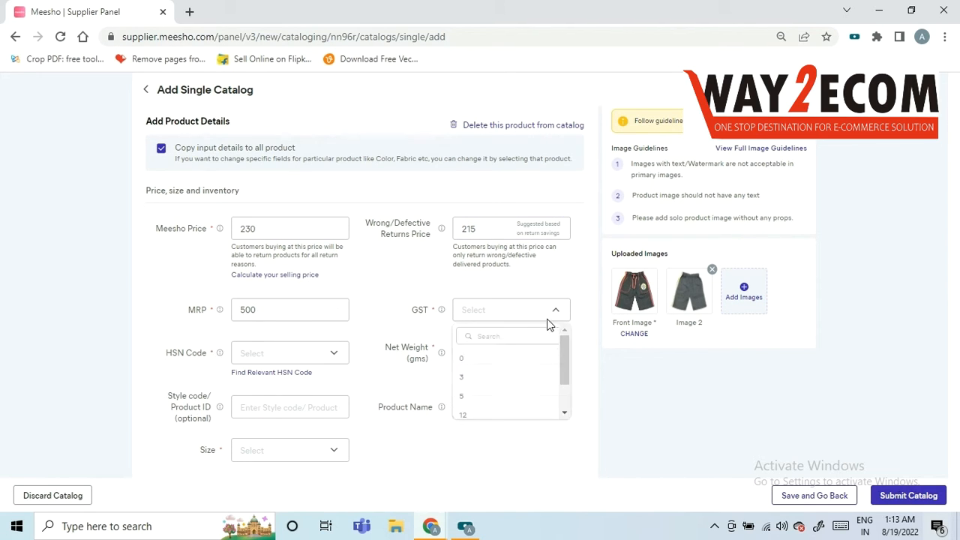
left_click(475, 397)
left_click_drag(955, 300, 955, 338)
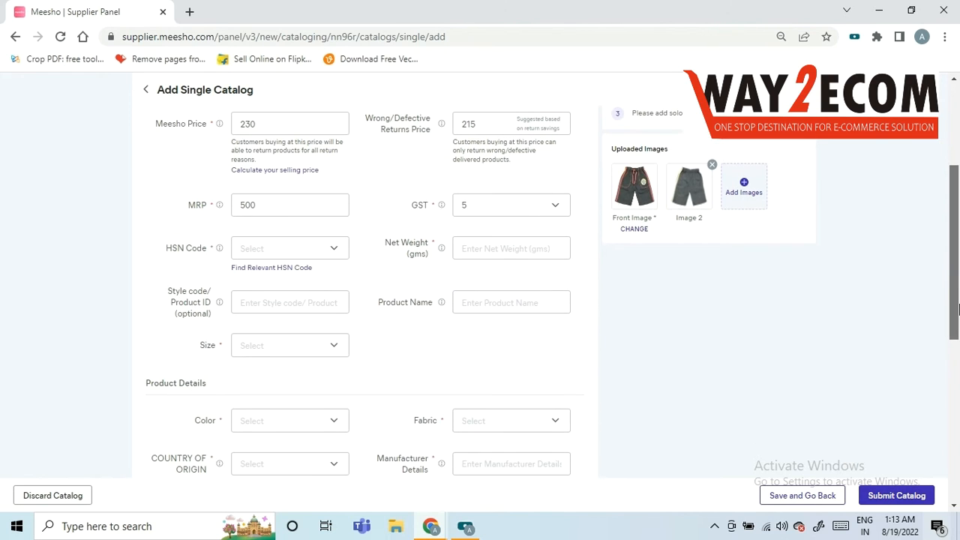
left_click(334, 250)
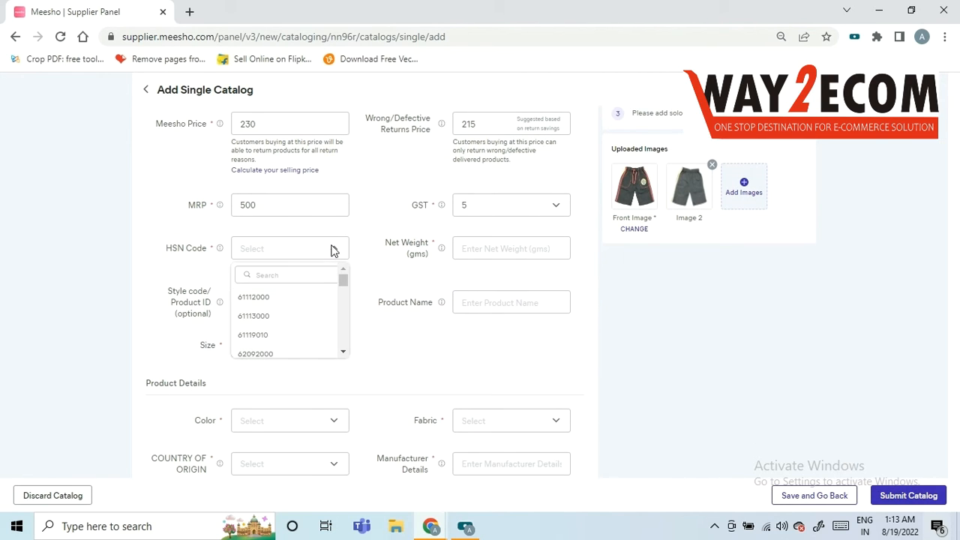
left_click(282, 317)
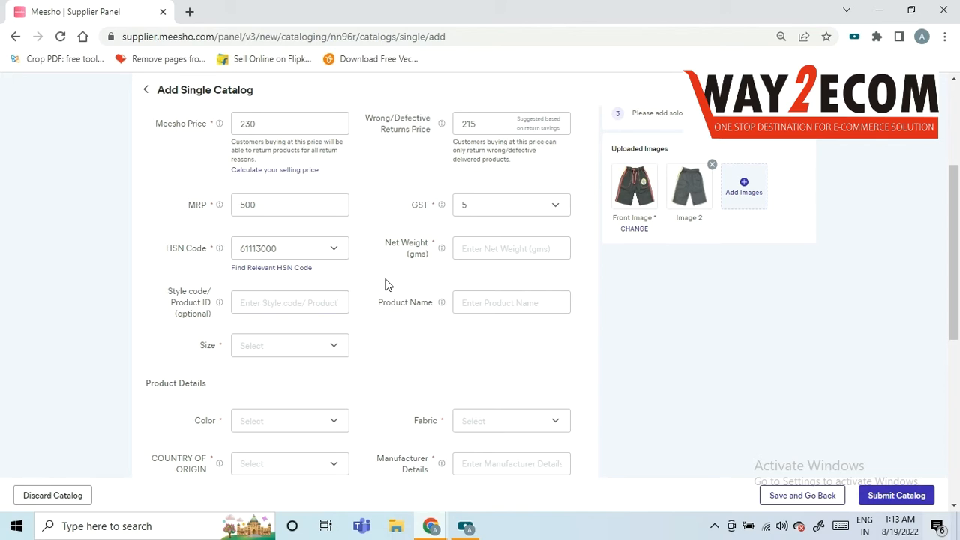
- Set Product 1's net weight to 250 gms and its style code to NikkarBlack
left_click(537, 247)
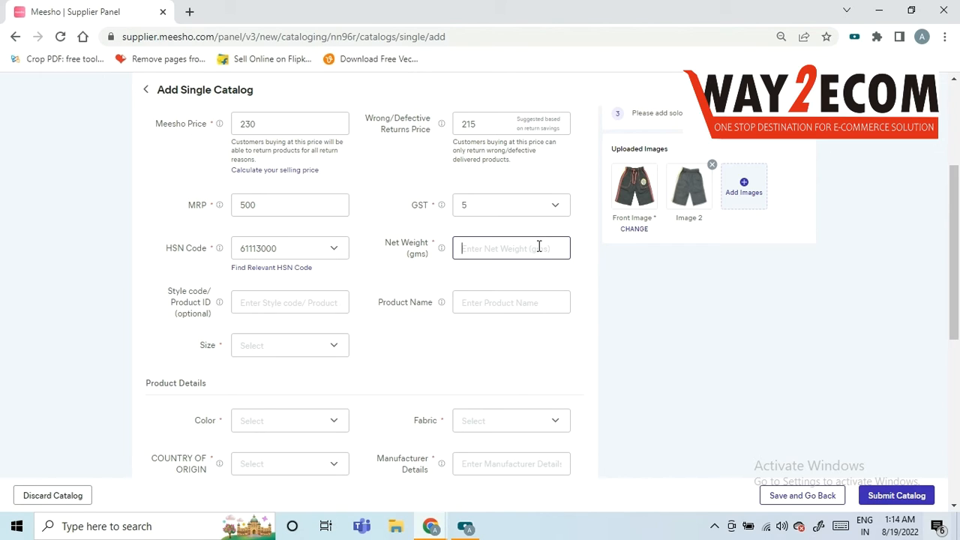
type("250")
left_click(308, 302)
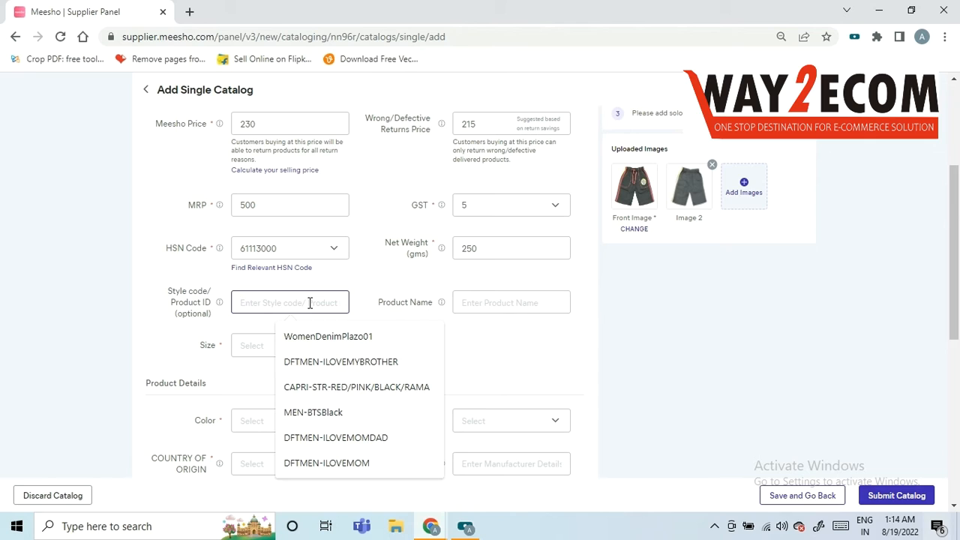
left_click(432, 294)
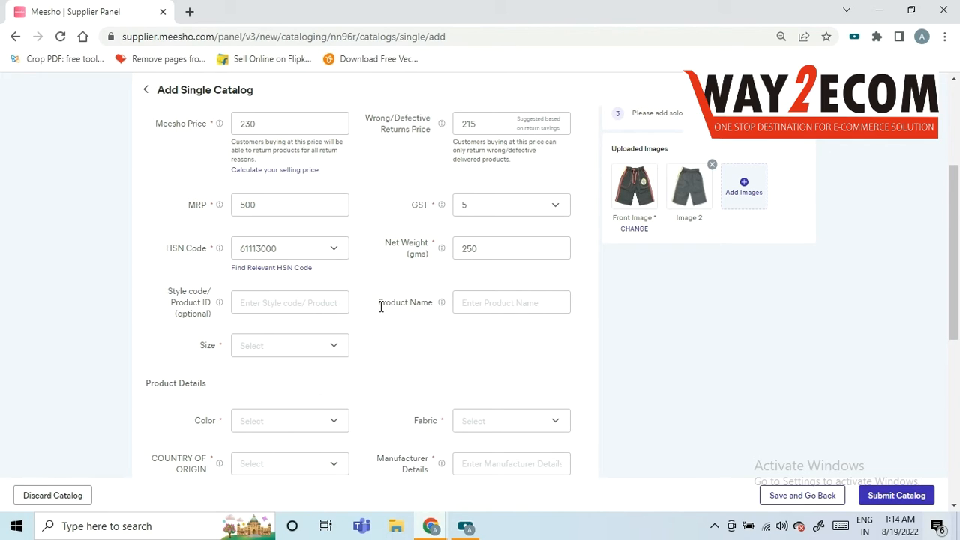
left_click(308, 302)
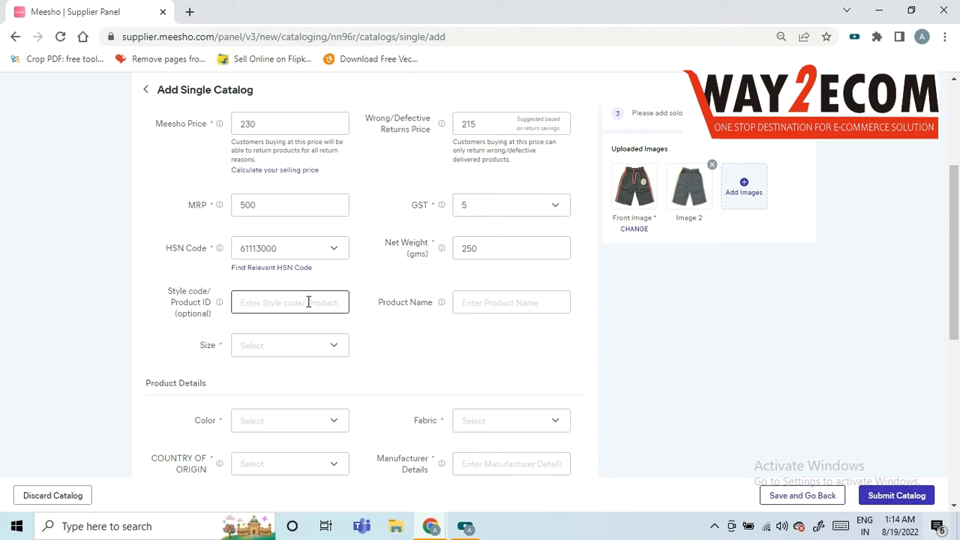
left_click(308, 302)
type("NikkarBlack")
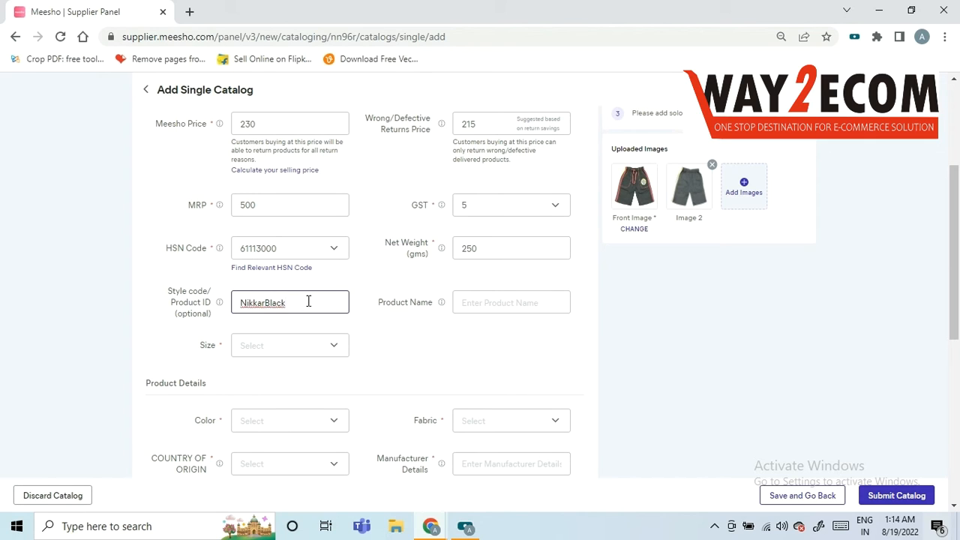
- Name Product 1 "Boys Cotton Shorts"
left_click(503, 306)
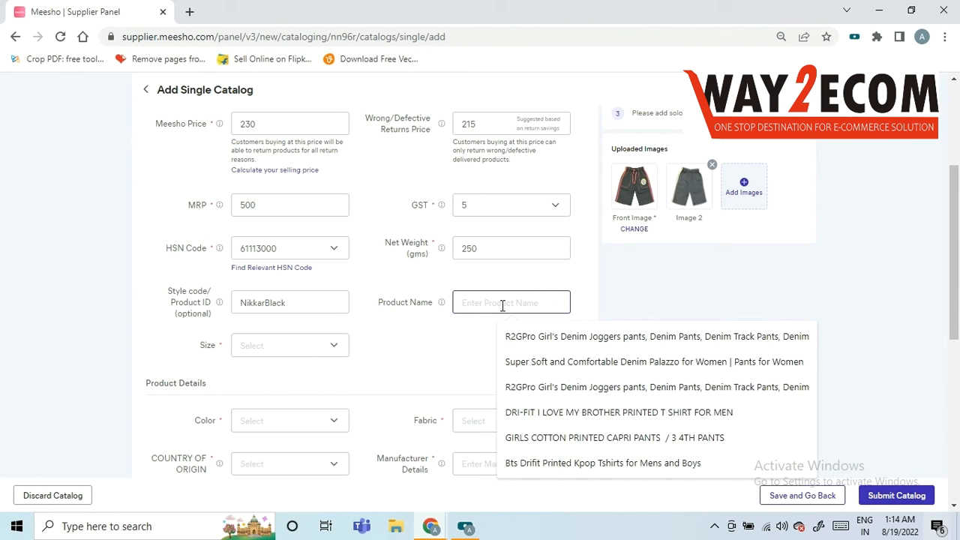
type("B")
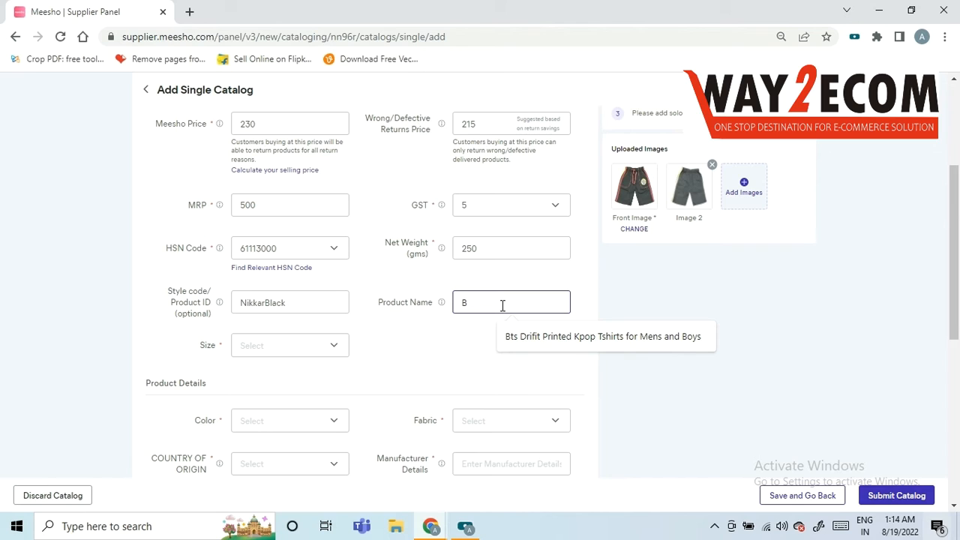
key("BackSpace")
type("Bpys")
key("BackSpace")
key("BackSpace")
key("BackSpace")
type("oys C")
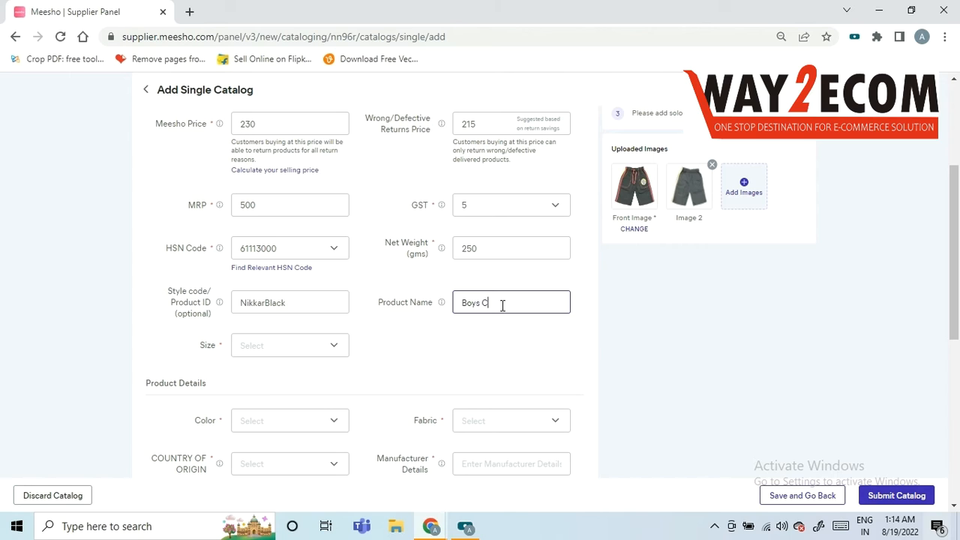
type("otton Shorts")
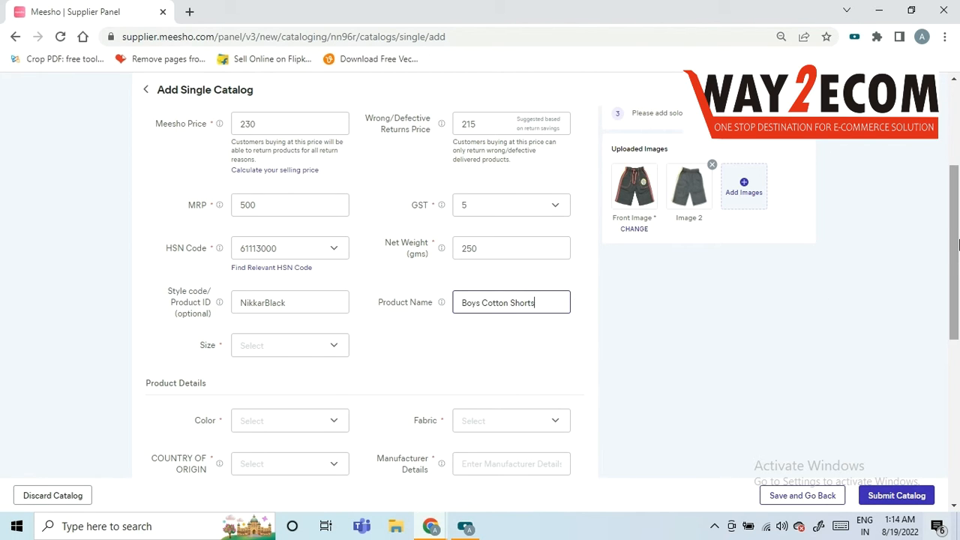
- Apply the sizes 1-2 Years and 2-3 Years to Product 1
scroll(576, 300, "down", 3)
left_click(343, 260)
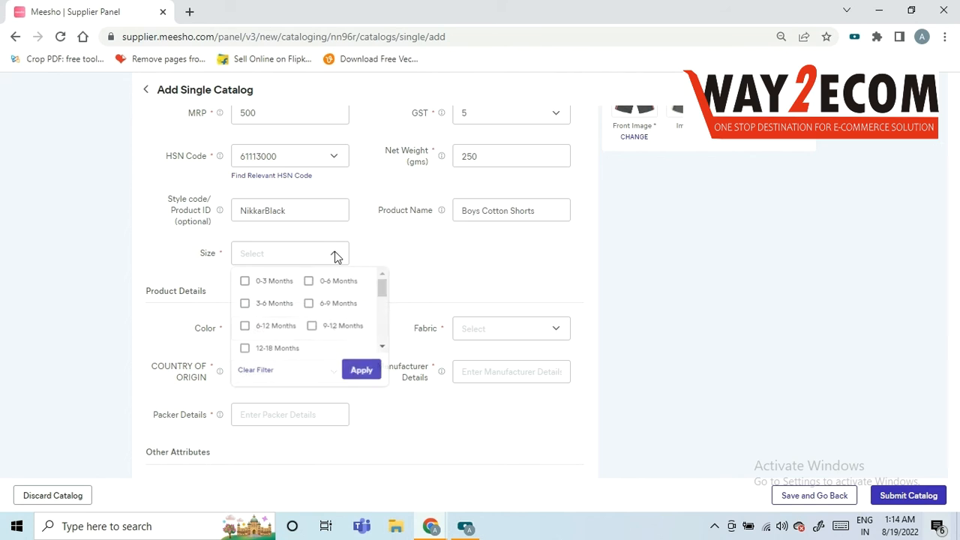
left_click_drag(382, 286, 388, 317)
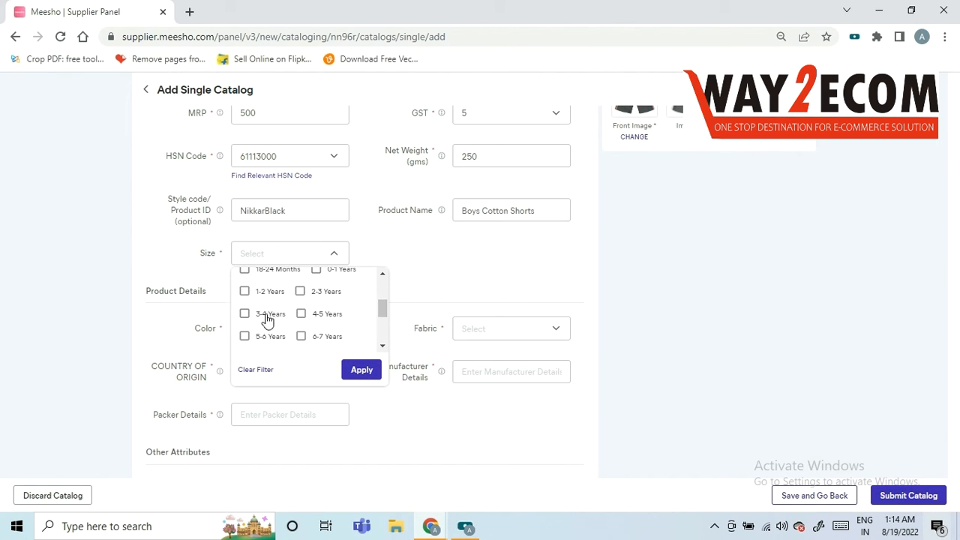
left_click(244, 291)
left_click(300, 291)
left_click(362, 371)
- Set the inventory to 20 for both the 1-2 Years and 2-3 Years sizes
left_click(238, 344)
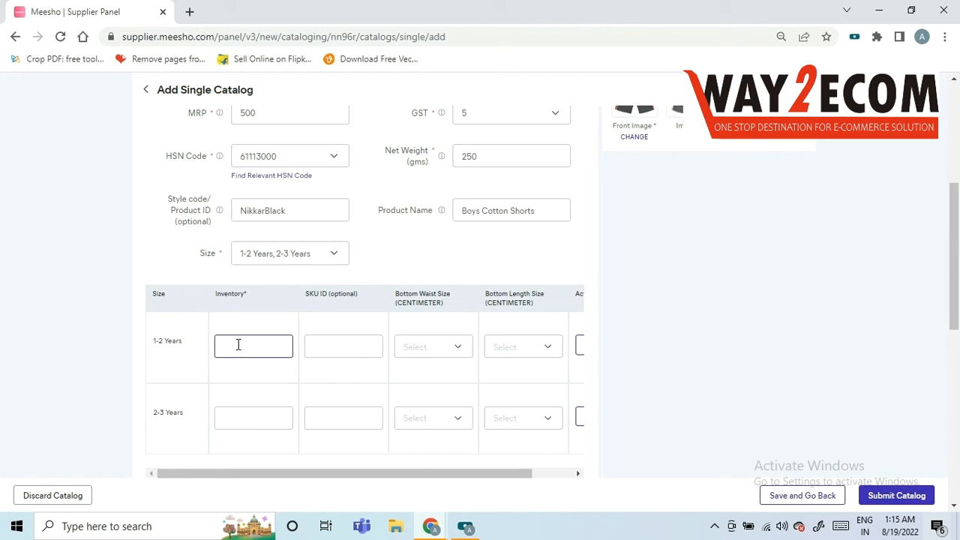
type("10")
key("BackSpace")
key("BackSpace")
type("20")
key("ctrl+a")
key("ctrl+c")
left_click(260, 413)
key("ctrl+v")
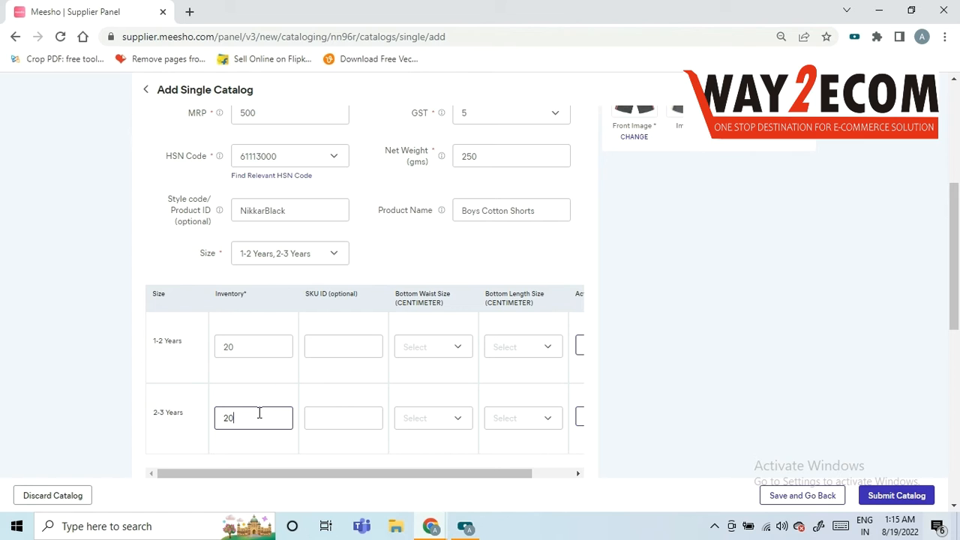
- Set the 1-2 Years size's bottom waist to 36 cm and bottom length to 18.5 cm, leaving its SKU ID blank
left_click_drag(953, 259, 953, 300)
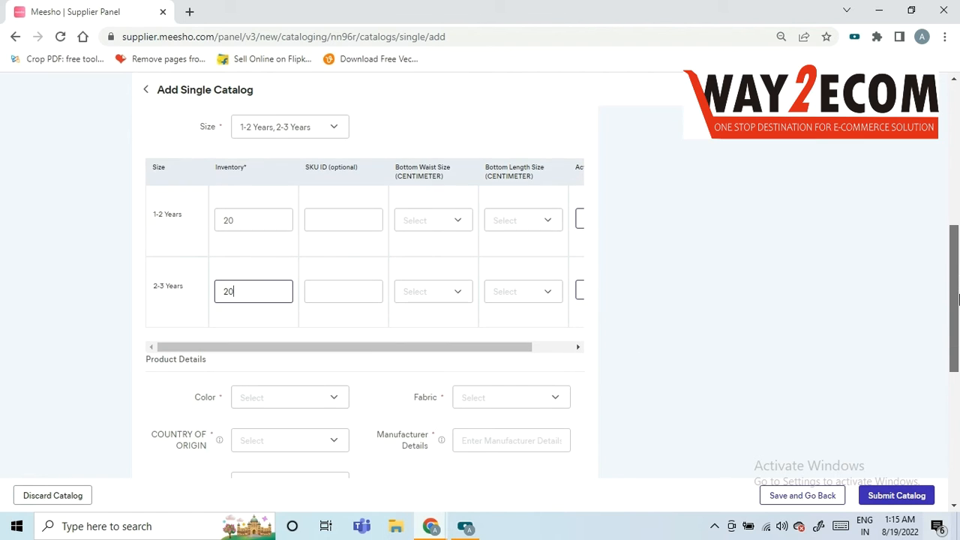
left_click(360, 219)
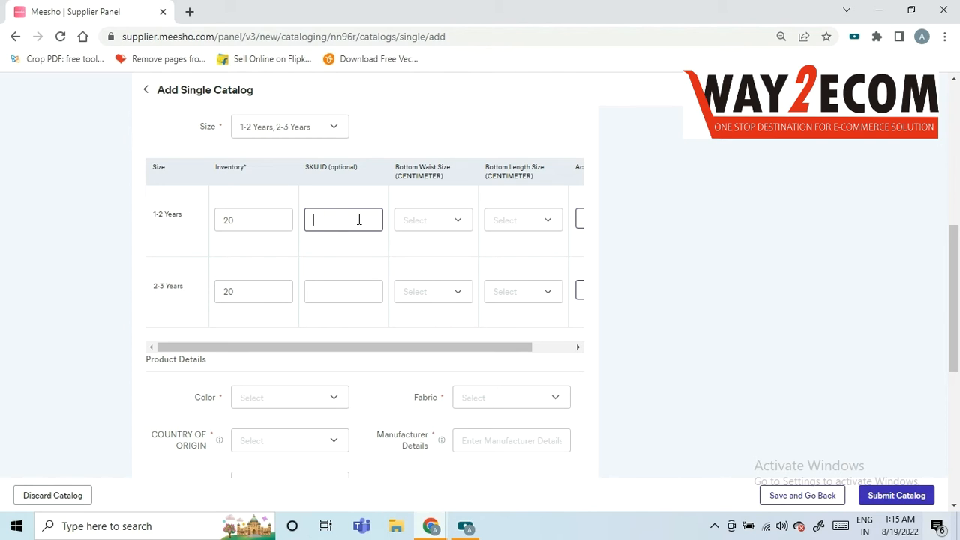
left_click(446, 230)
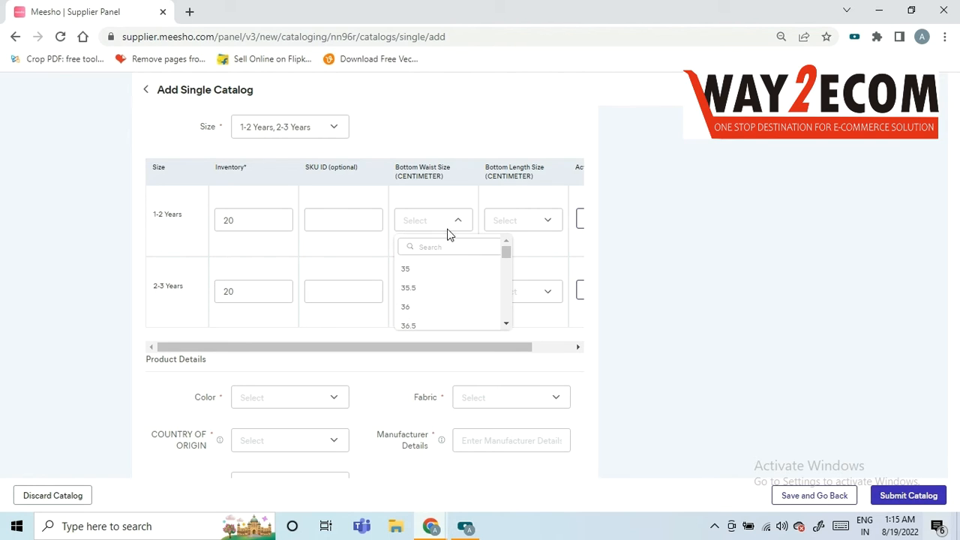
left_click(426, 307)
left_click(538, 225)
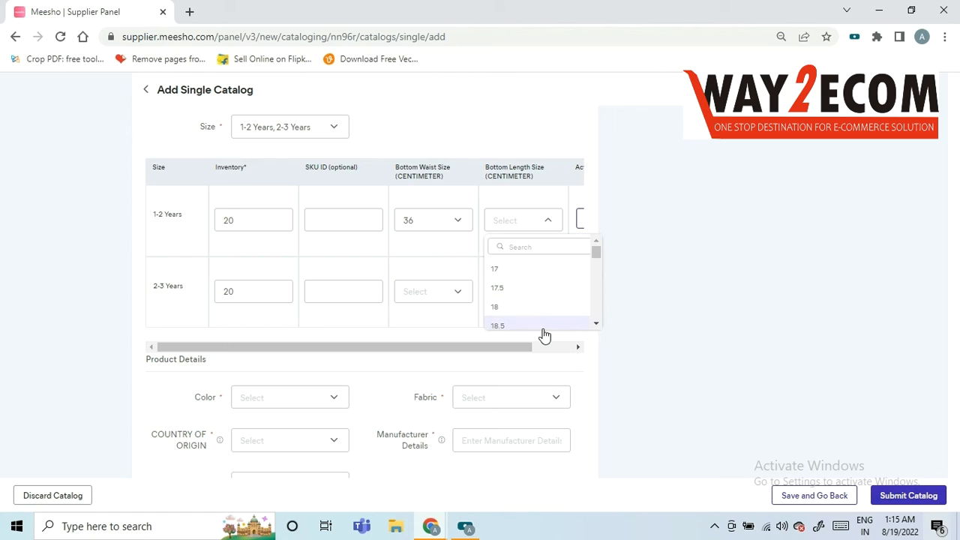
left_click(545, 331)
- Set the 2-3 Years size's bottom waist to 35 cm and bottom length to 19 cm
left_click(445, 291)
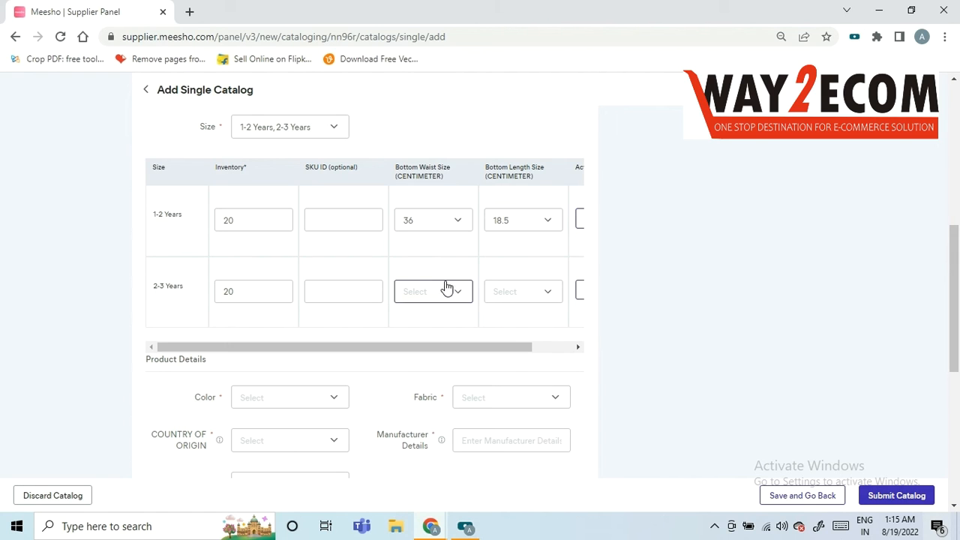
left_click(444, 342)
left_click(525, 295)
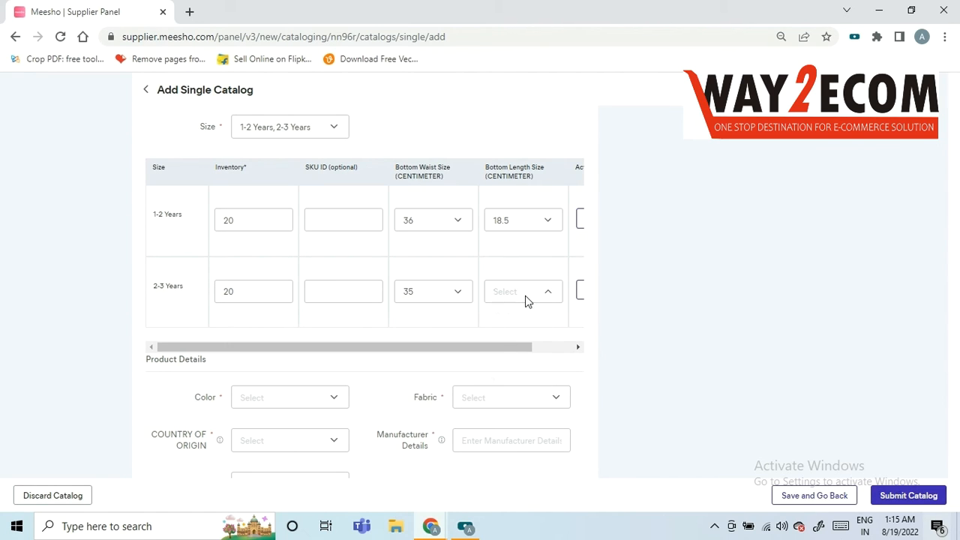
left_click(597, 393)
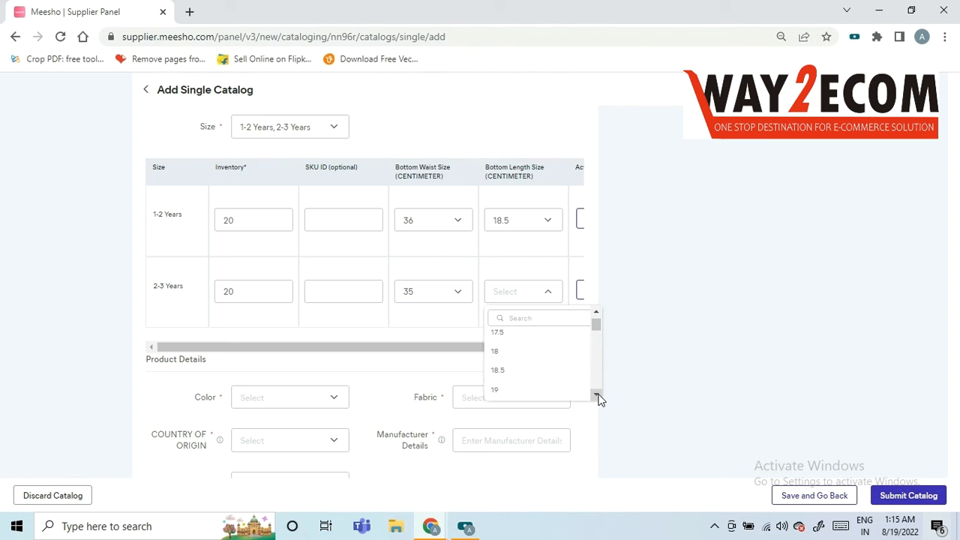
left_click(552, 389)
left_click_drag(488, 350, 413, 347)
- Set the product's color to Black and its fabric to Cotton
scroll(958, 282, "down", 3)
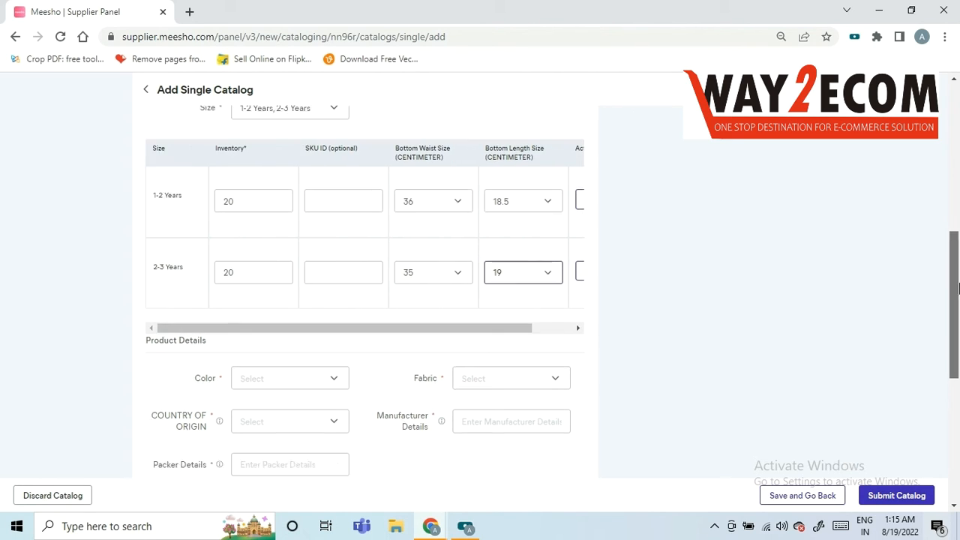
left_click(315, 168)
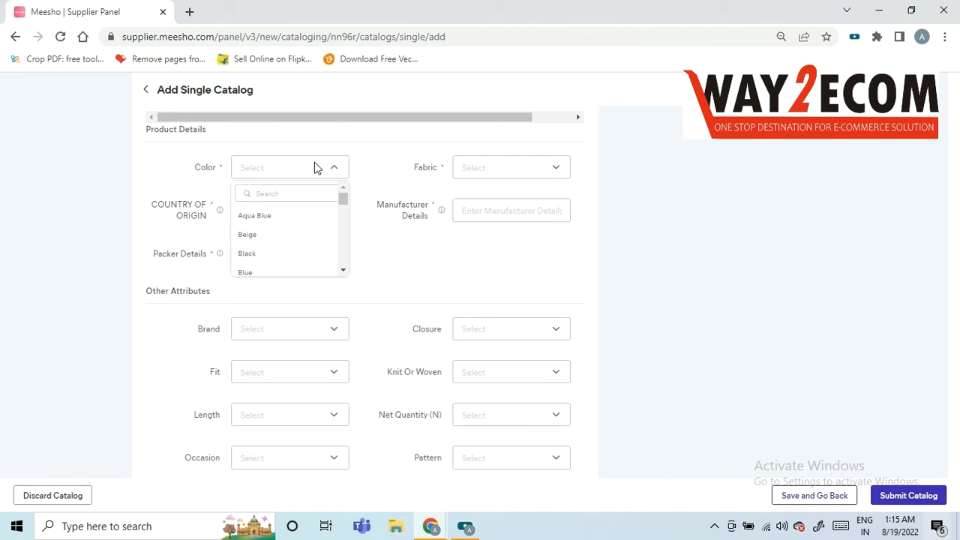
left_click(270, 255)
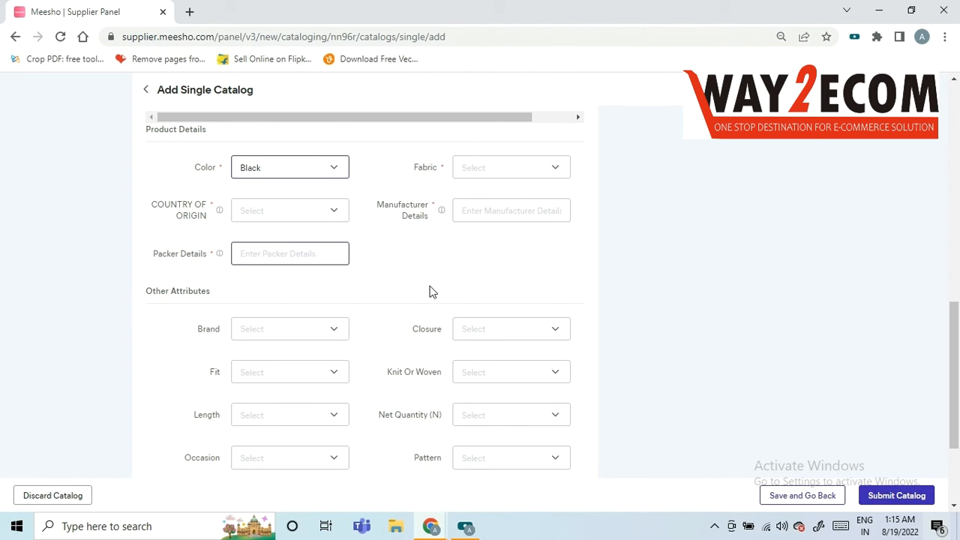
mouse_move(956, 343)
left_mouse_down()
mouse_move(927, 221)
mouse_move(928, 156)
mouse_move(948, 94)
mouse_move(953, 350)
mouse_move(953, 338)
left_mouse_up()
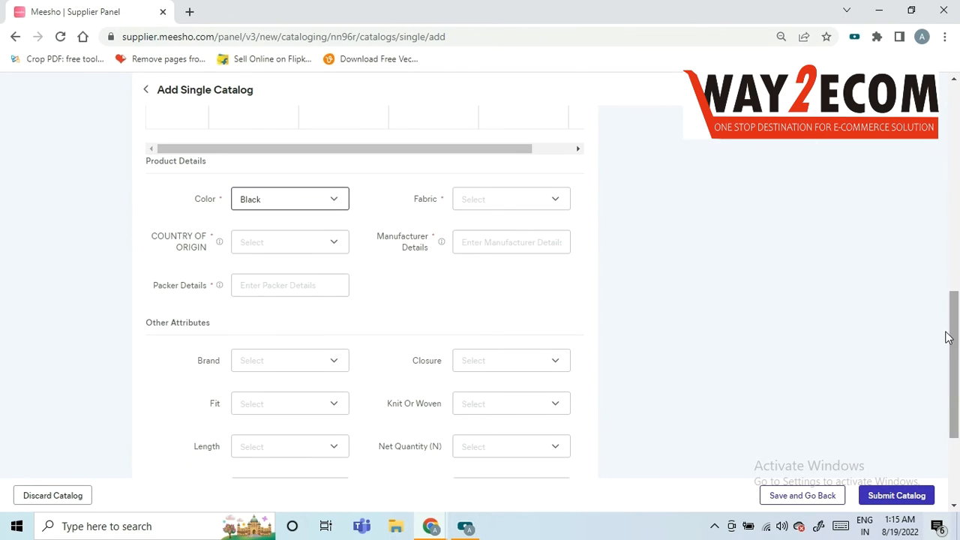
left_click(522, 210)
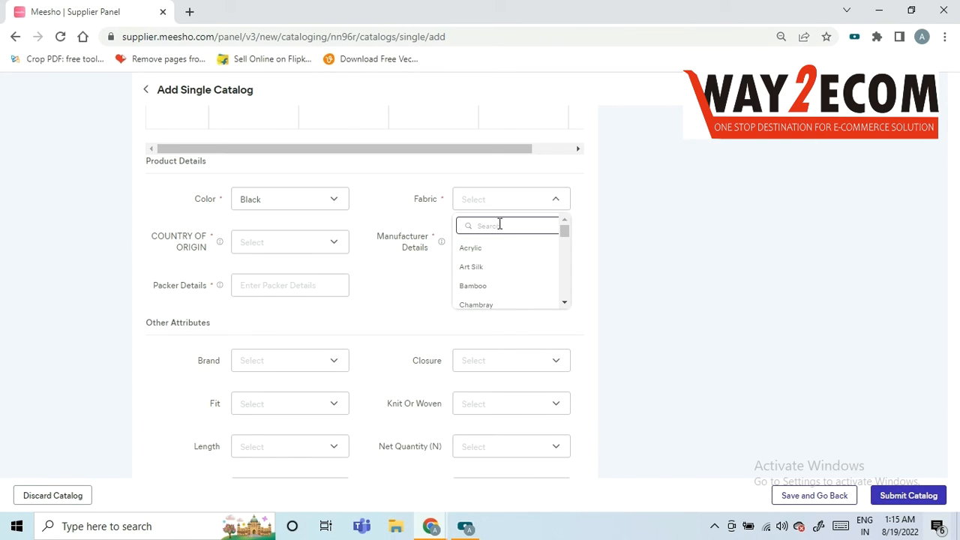
left_click(537, 225)
type("cott")
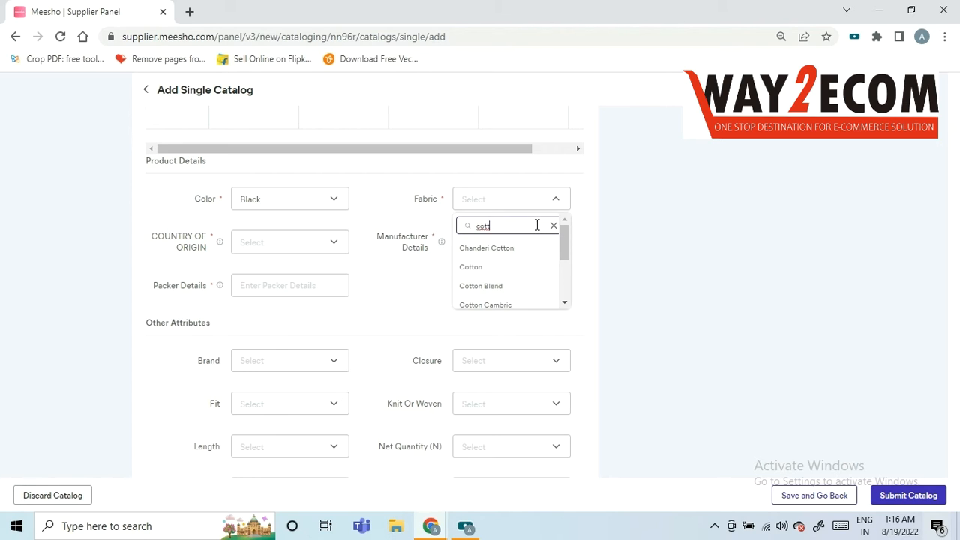
left_click(486, 270)
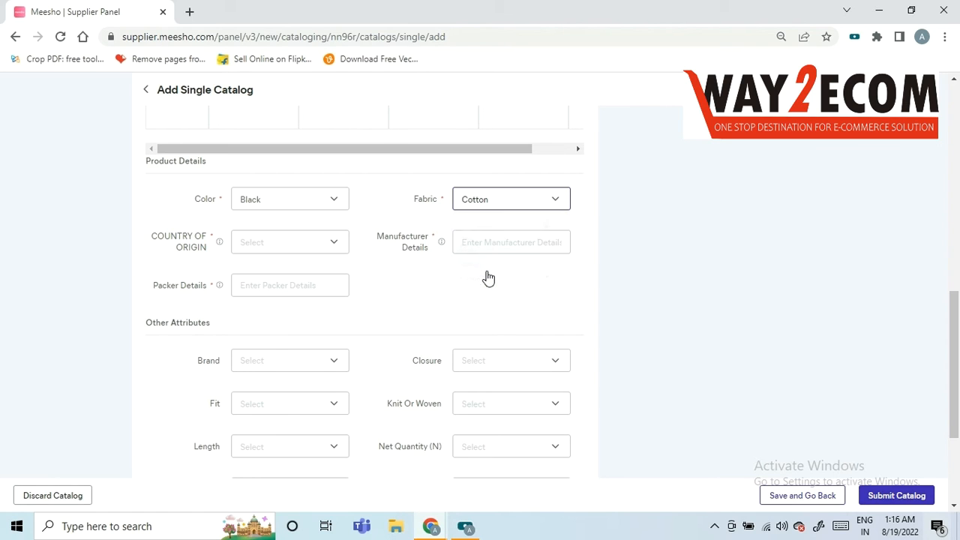
- Set the product's country of origin to India
left_click(334, 248)
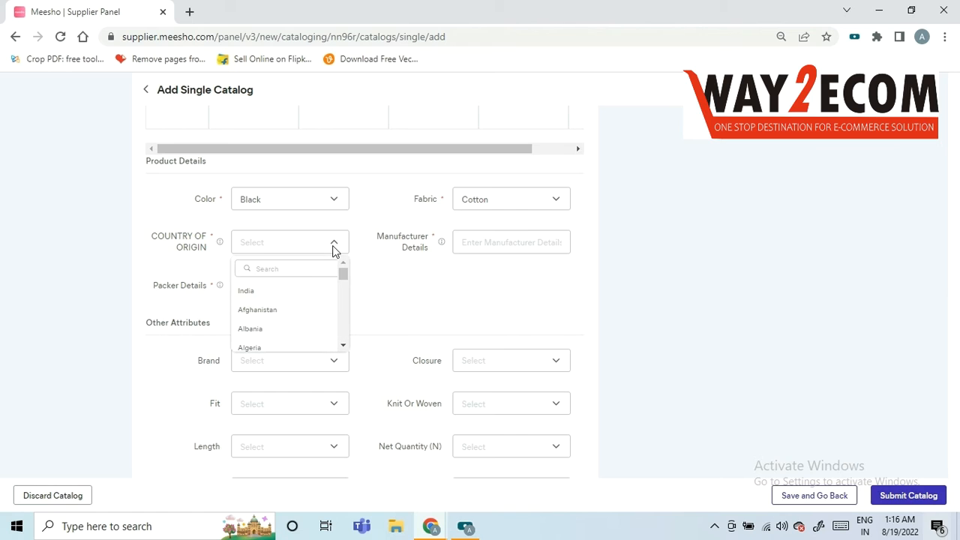
left_click(259, 294)
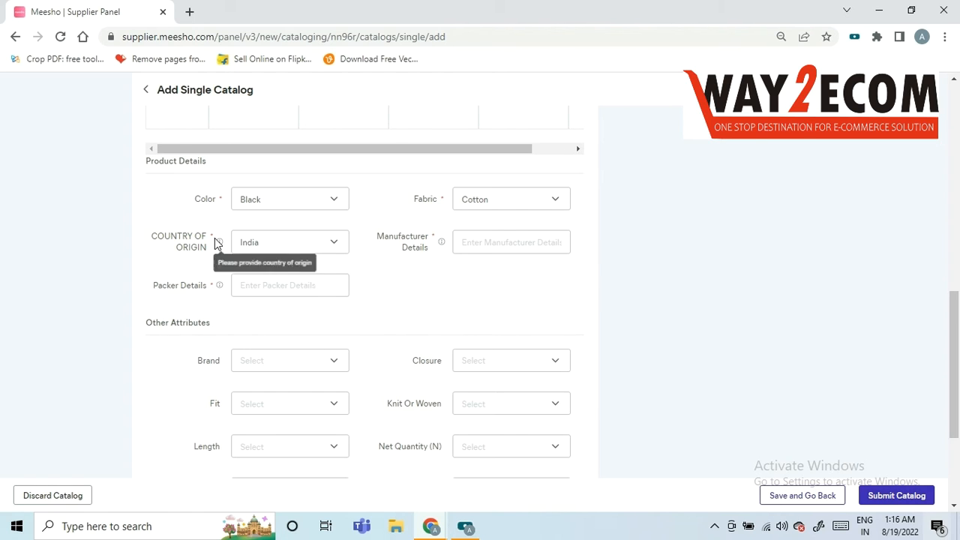
double_click(211, 237)
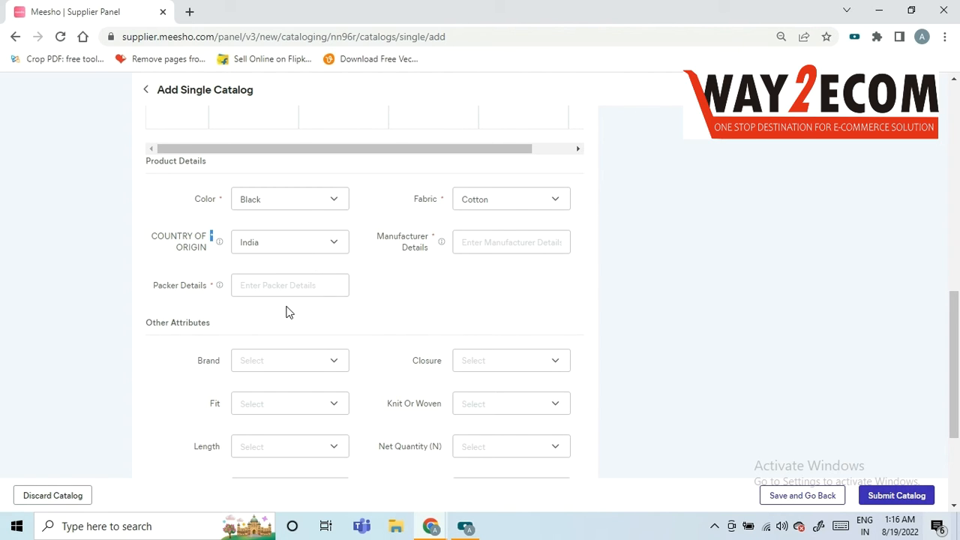
- Enter "abv NEW DELHI" as the manufacturer details and copy the same text into the packer details
left_click(521, 236)
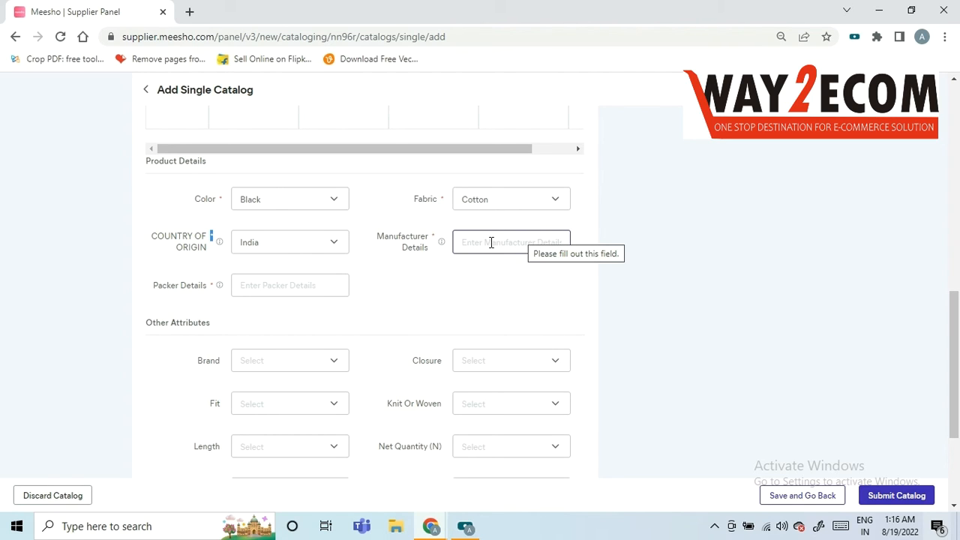
left_click(492, 243)
type("ab")
key("BackSpace")
type("bv")
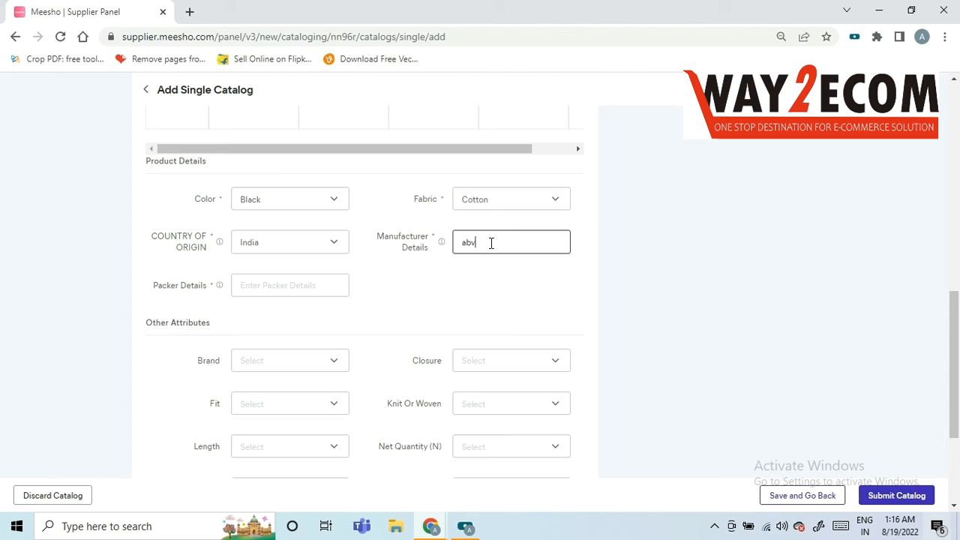
type(" NEW DELHI")
left_click_drag(534, 249, 458, 254)
key("ctrl+c")
key("Tab")
key("ctrl+v")
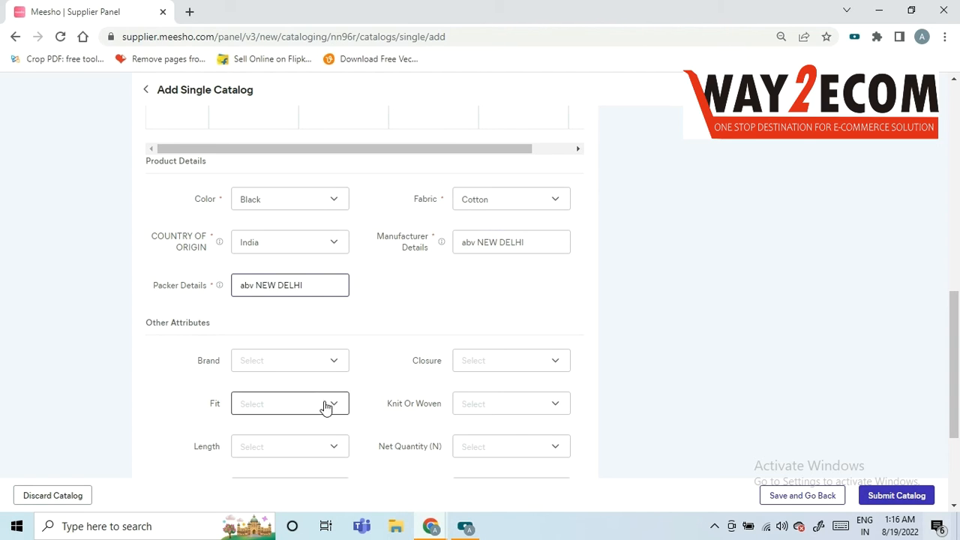
- Browse the available brands without choosing one, and set the closure to Elastic waistband
scroll(957, 338, "down", 2)
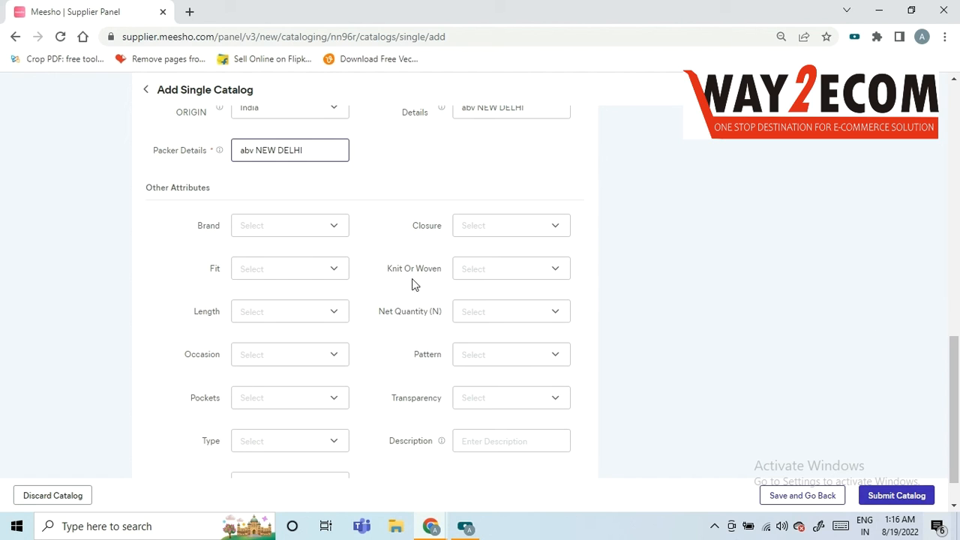
left_click(285, 234)
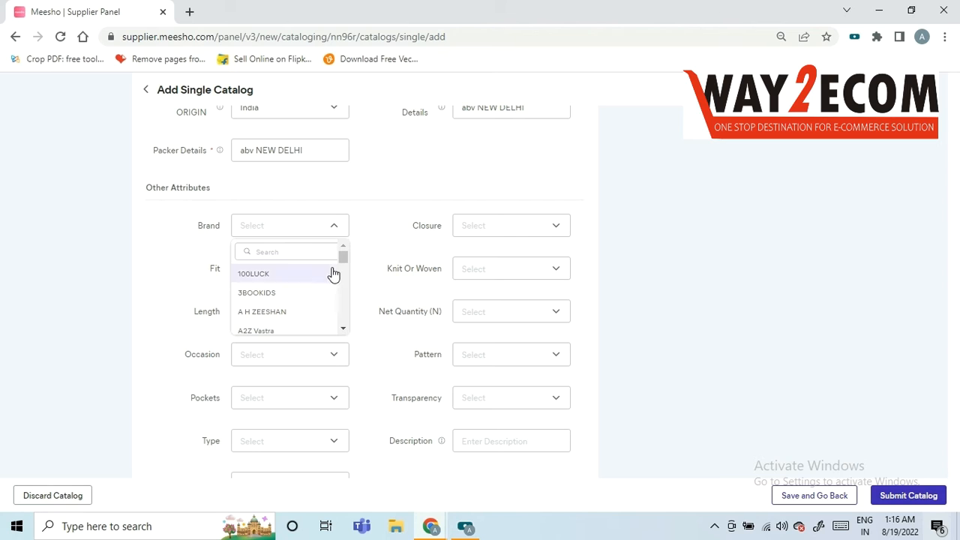
left_click_drag(344, 257, 347, 329)
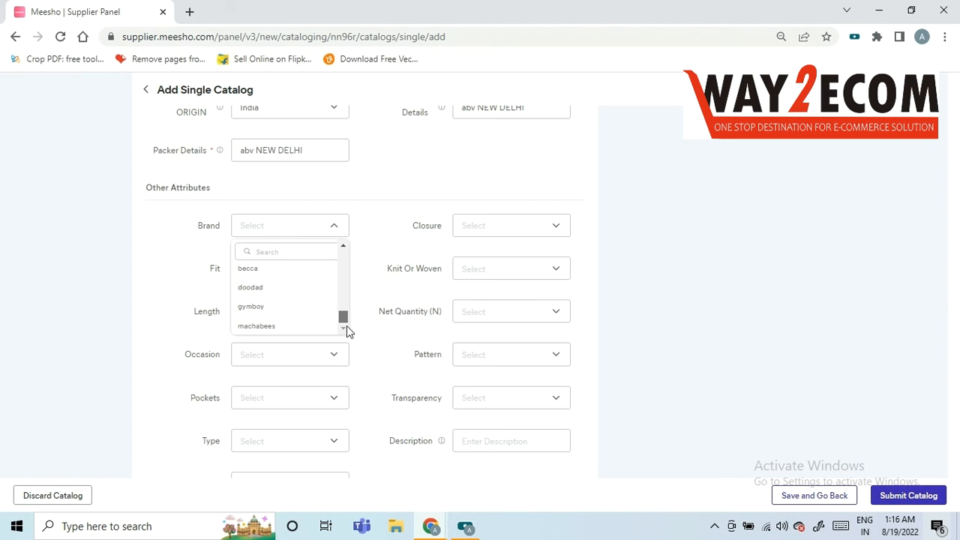
left_click(377, 299)
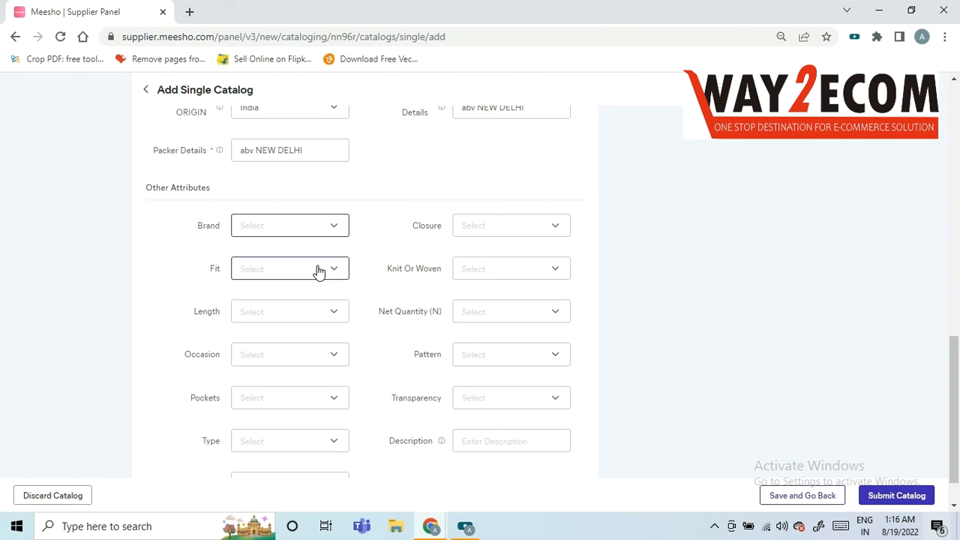
left_click(505, 225)
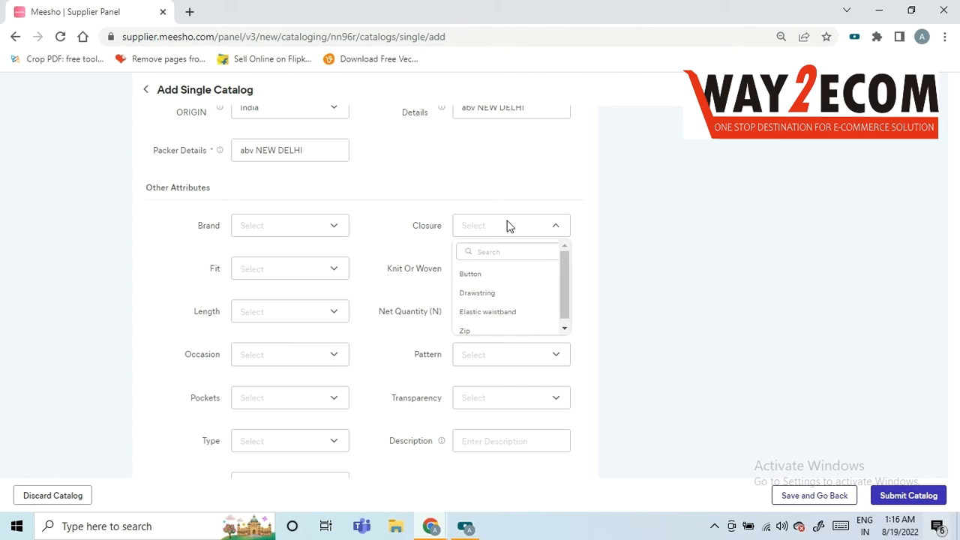
left_click(512, 319)
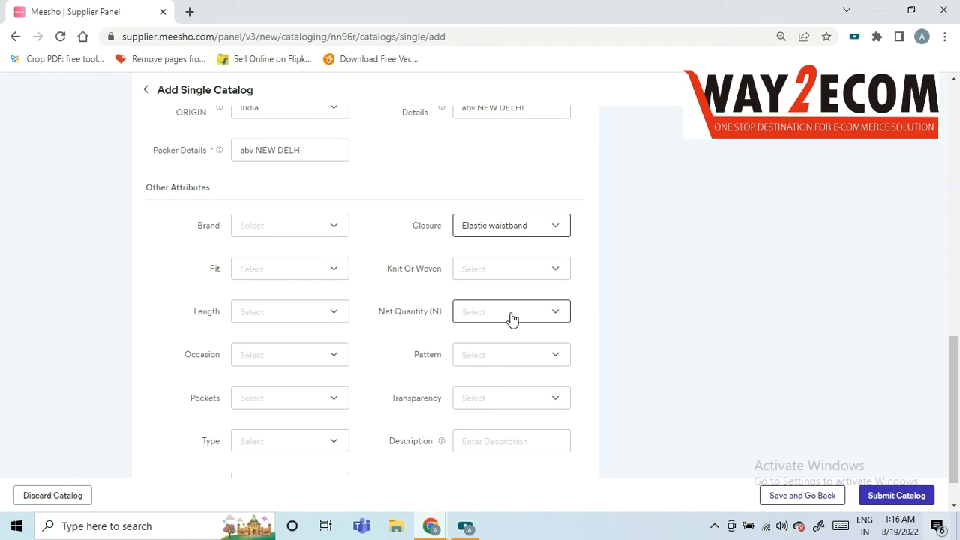
- Set the fit to Regular Fit and the Knit Or Woven attribute to Knitted
left_click(330, 272)
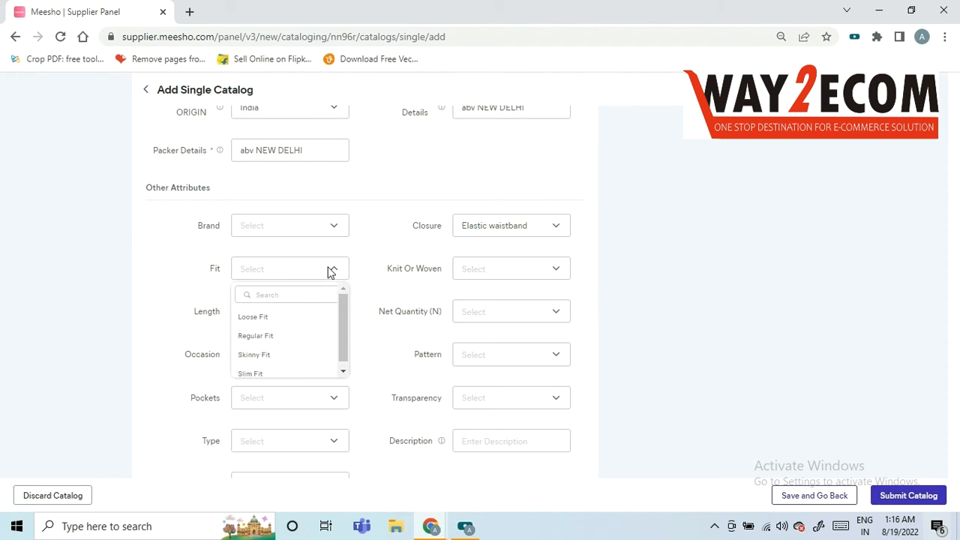
left_click(280, 341)
left_click(531, 270)
left_click(448, 274)
left_click(504, 271)
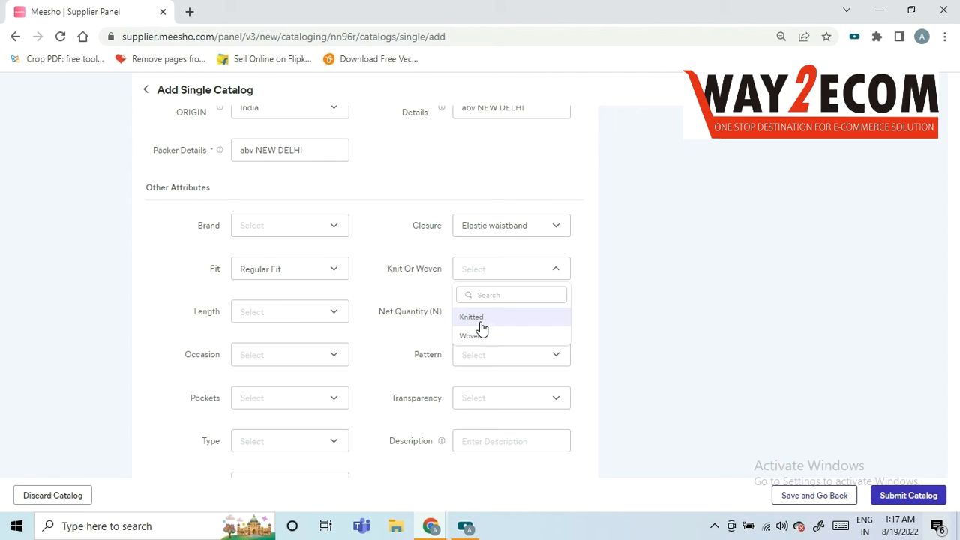
left_click(480, 318)
- Set the shorts' length to Above Knee and the net quantity to 1
left_click(332, 312)
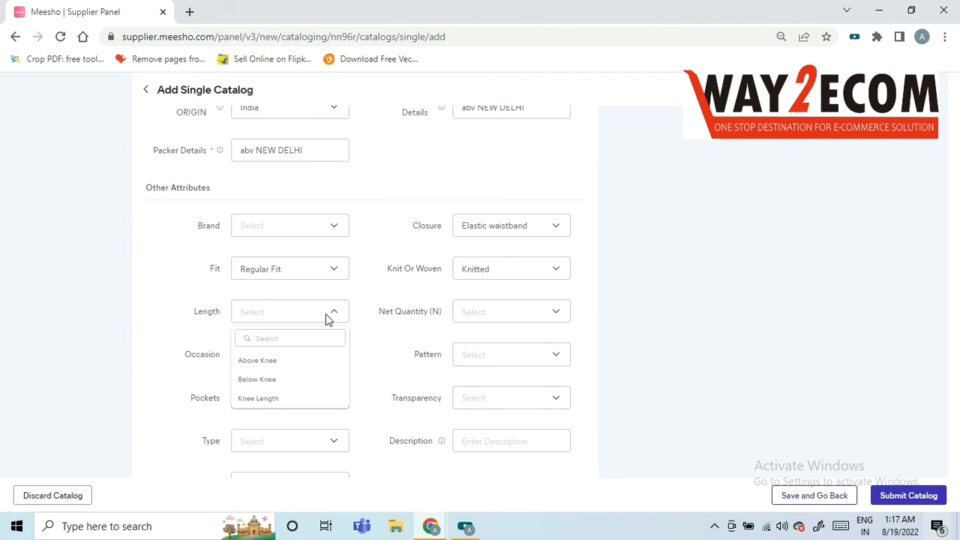
left_click(272, 363)
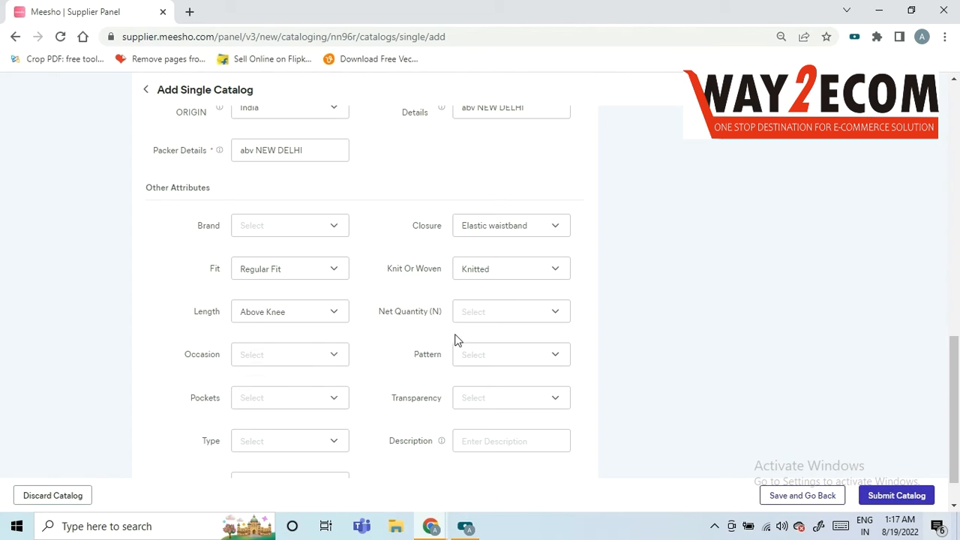
left_click(502, 307)
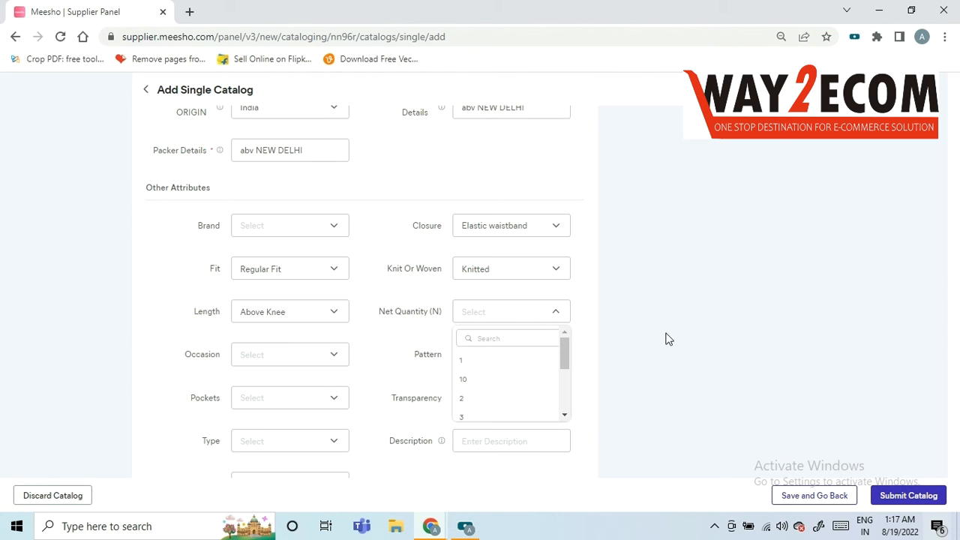
left_click(495, 369)
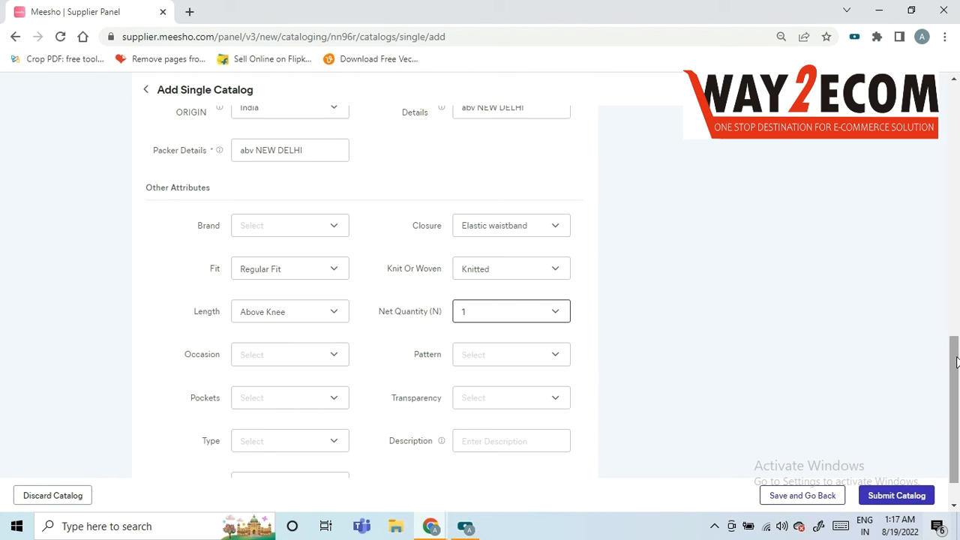
- Check the product's uploaded images and set its occasion to Casual
scroll(936, 368, "down", 2)
left_click_drag(954, 387, 951, 159)
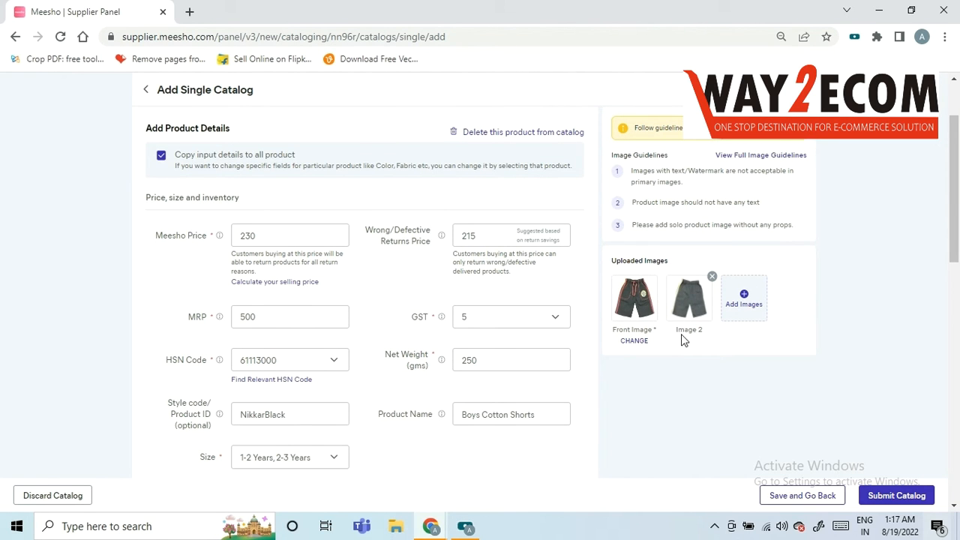
left_click_drag(954, 218, 957, 474)
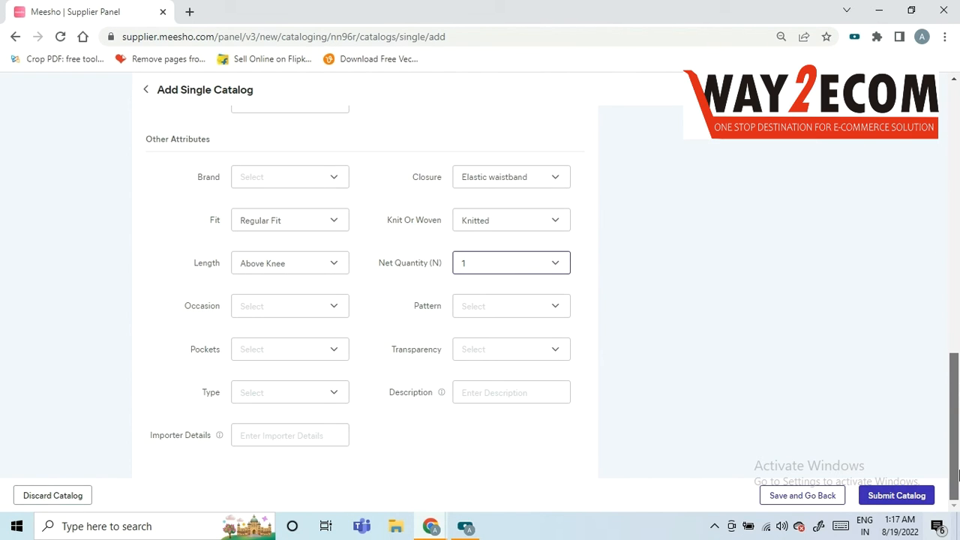
left_click(328, 315)
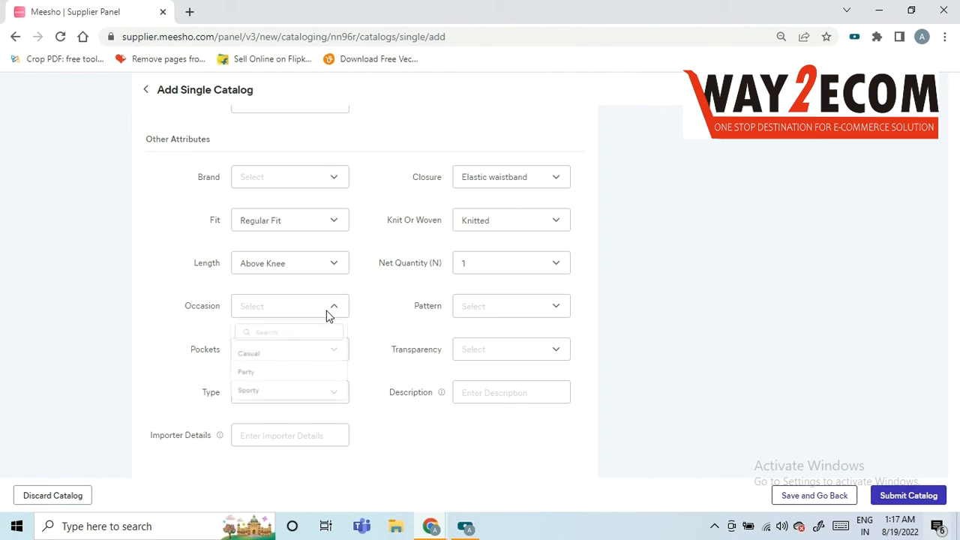
left_click(263, 355)
- Set the pattern to Solid and the number of pockets to 2
left_click(544, 308)
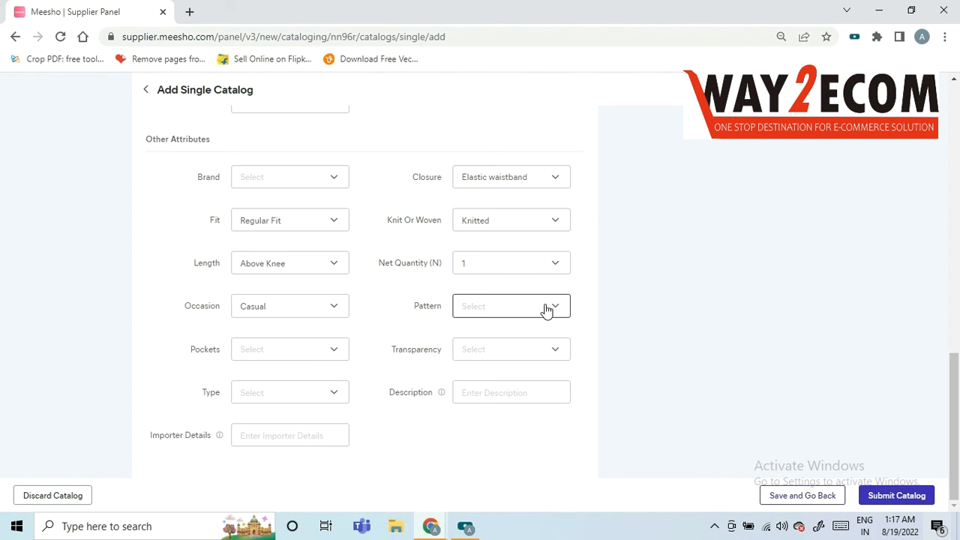
left_click_drag(567, 346, 572, 374)
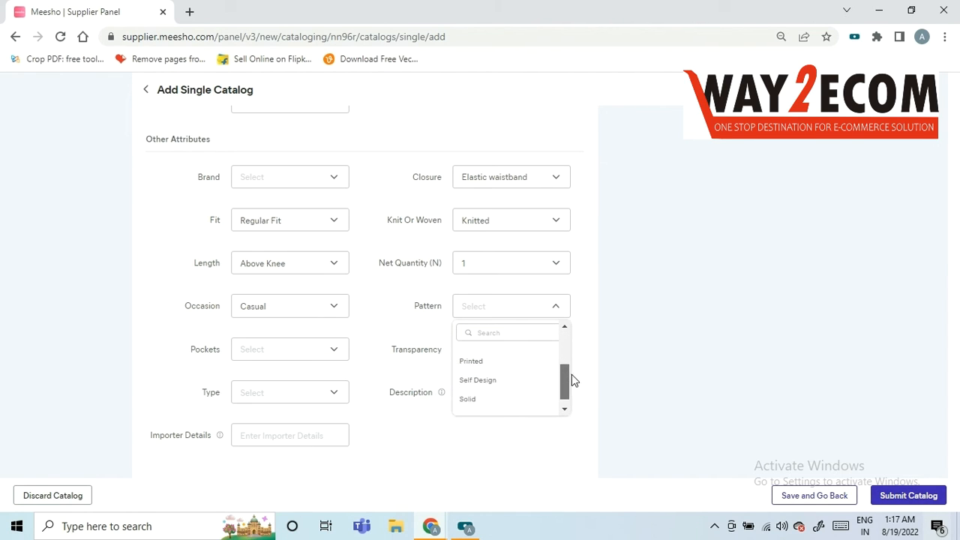
left_click(519, 388)
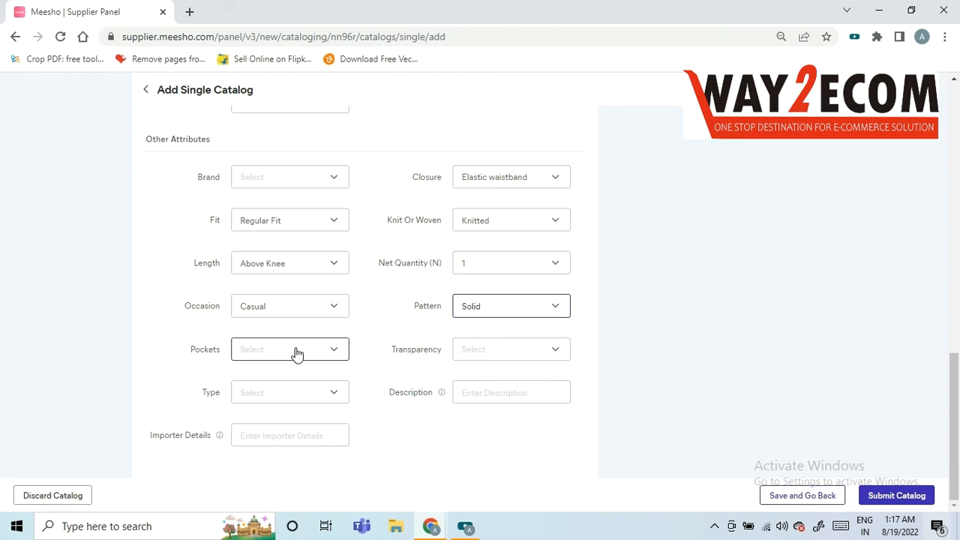
left_click(297, 354)
left_click(256, 420)
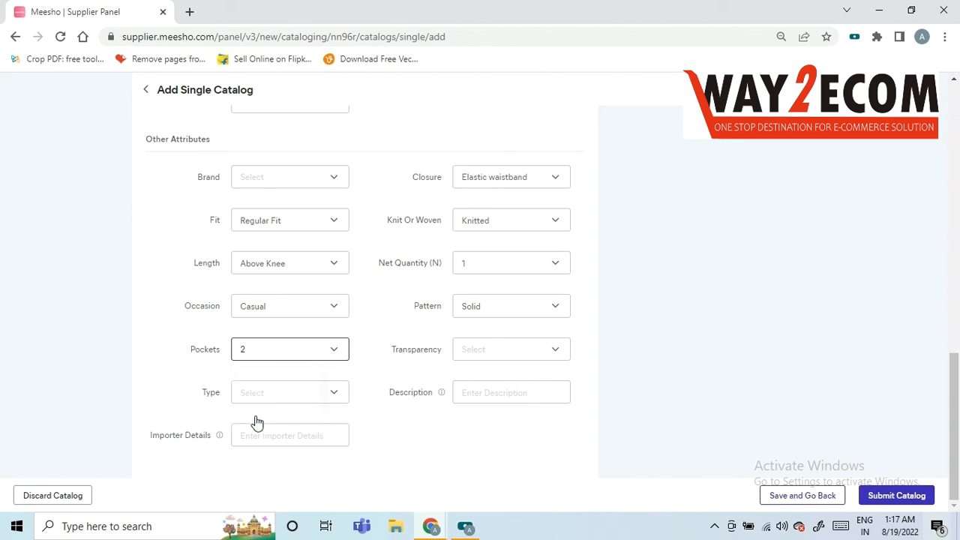
- Set the shorts' type to Regular and enter Not Applicable as the importer details
left_click(512, 352)
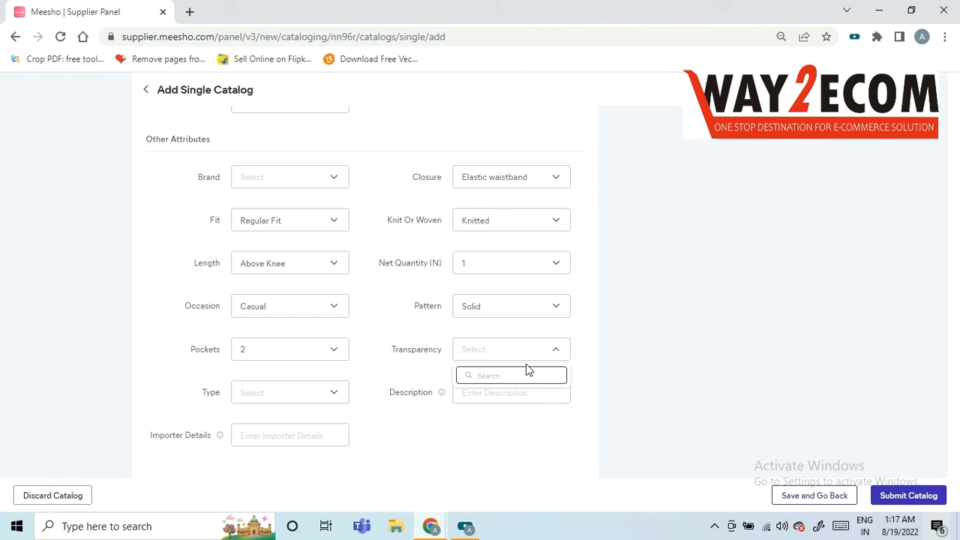
left_click(315, 395)
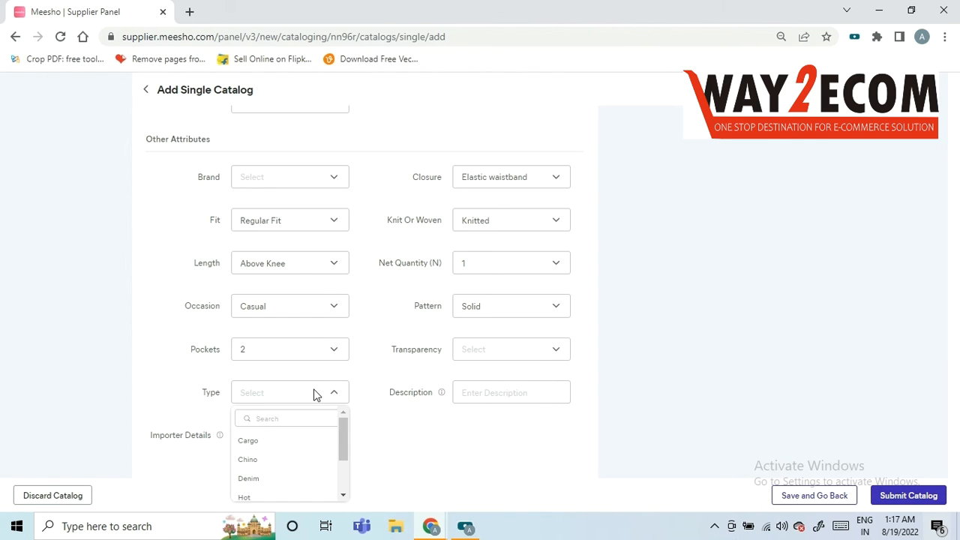
left_click_drag(345, 438, 345, 471)
left_click(263, 474)
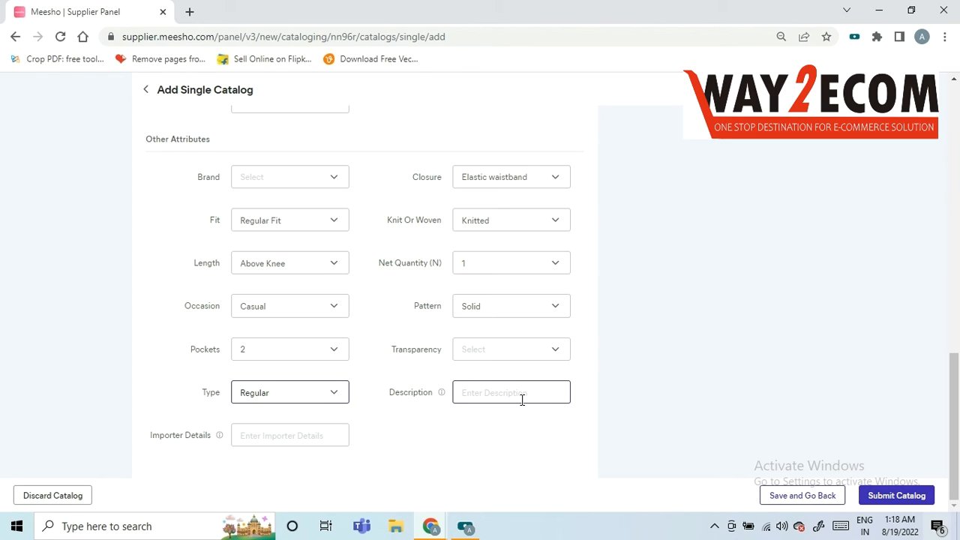
left_click(276, 444)
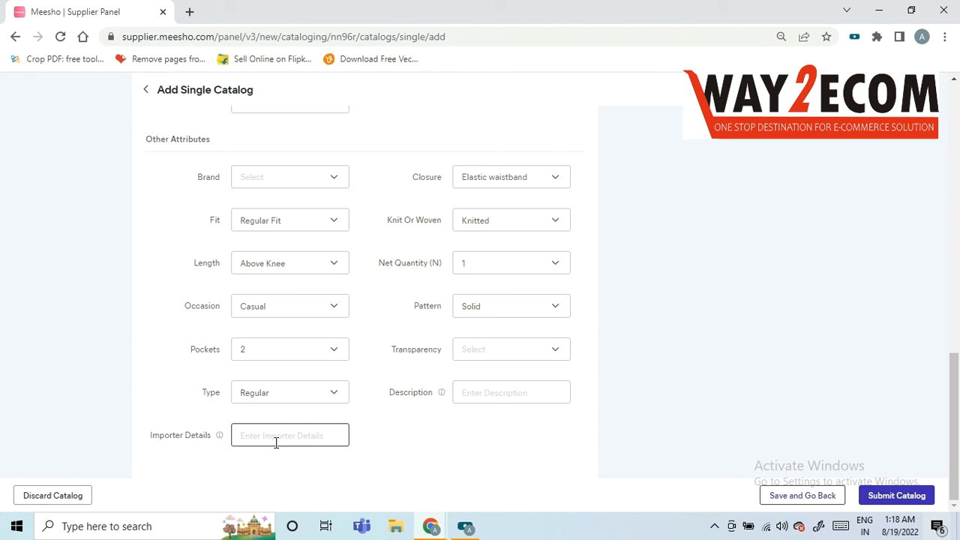
type("Not Applicable")
- Switch to Product 2 in the catalog and set its color to Red
left_click_drag(954, 416, 954, 148)
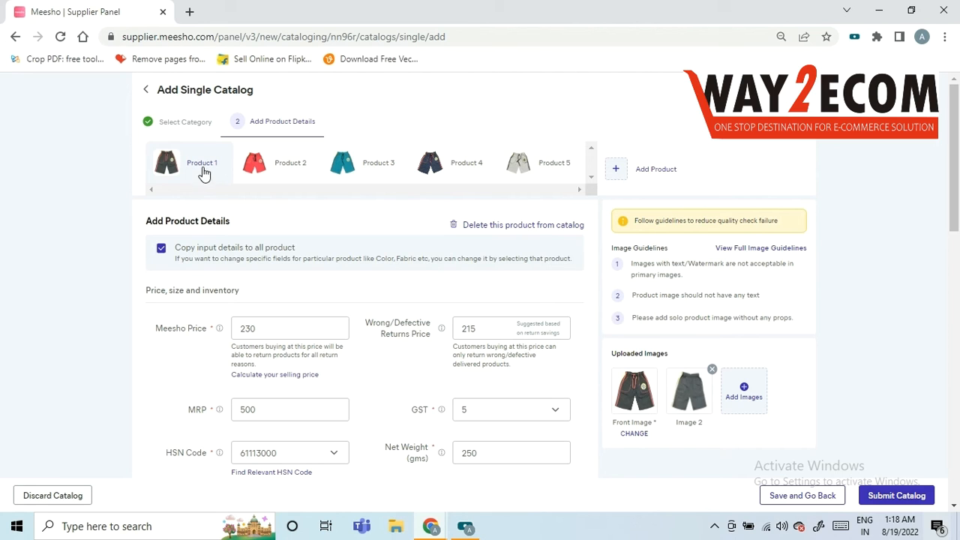
left_click(280, 174)
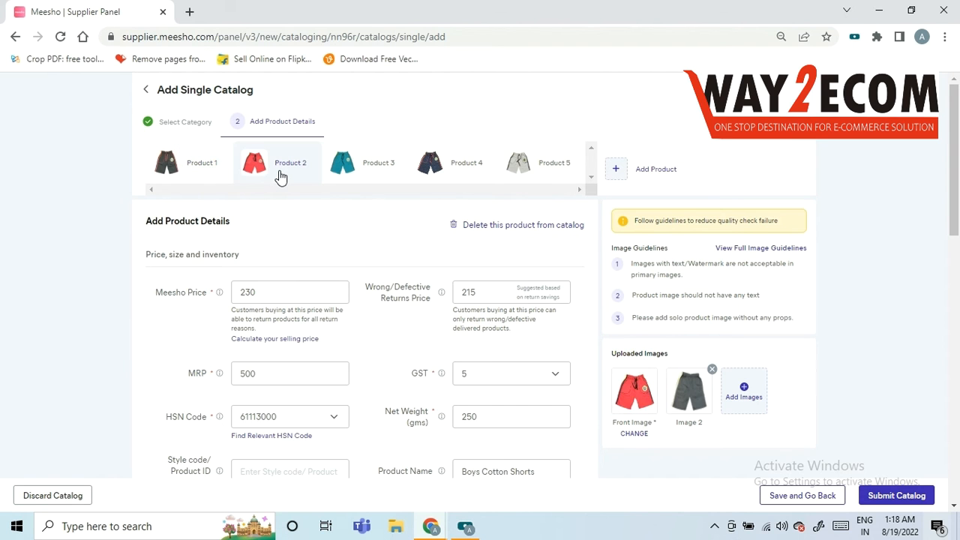
left_click_drag(956, 169, 955, 349)
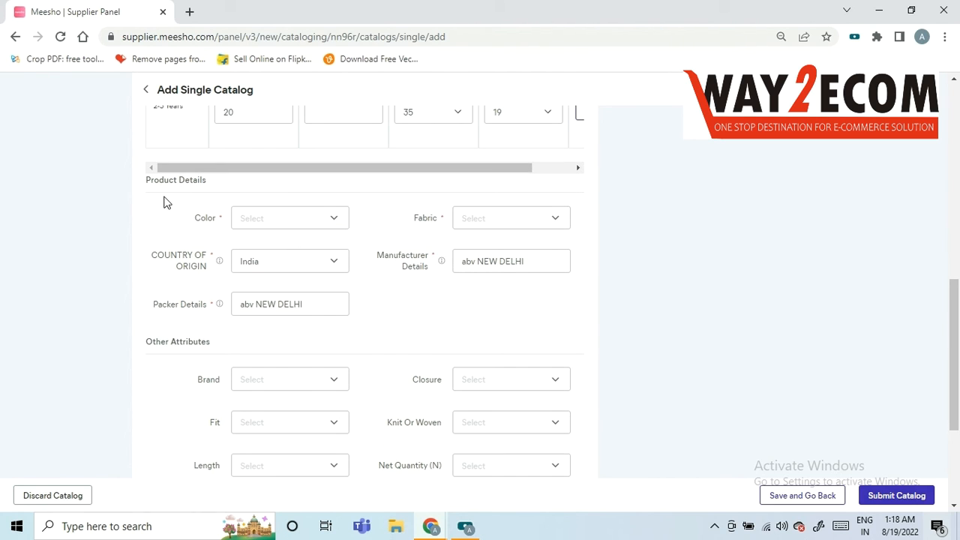
left_click_drag(956, 333, 957, 378)
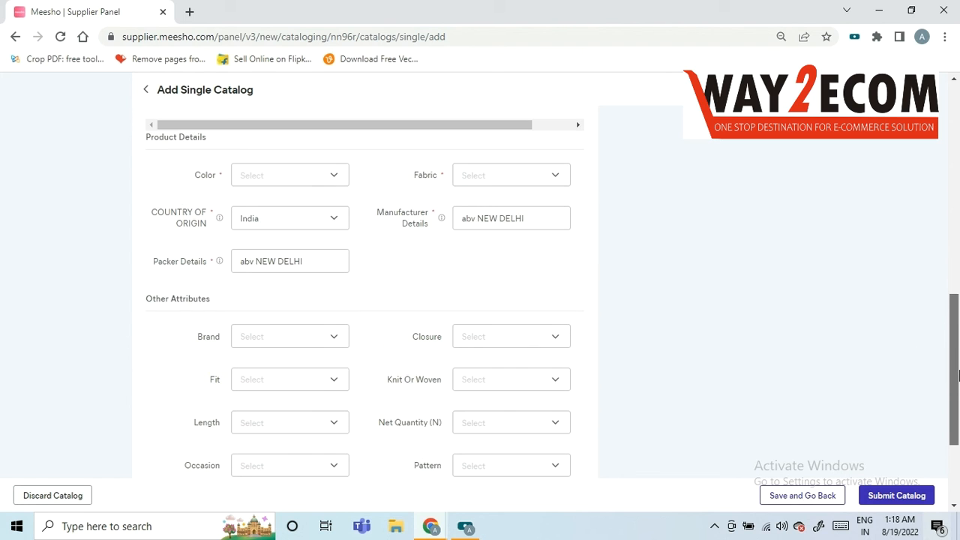
left_click(300, 181)
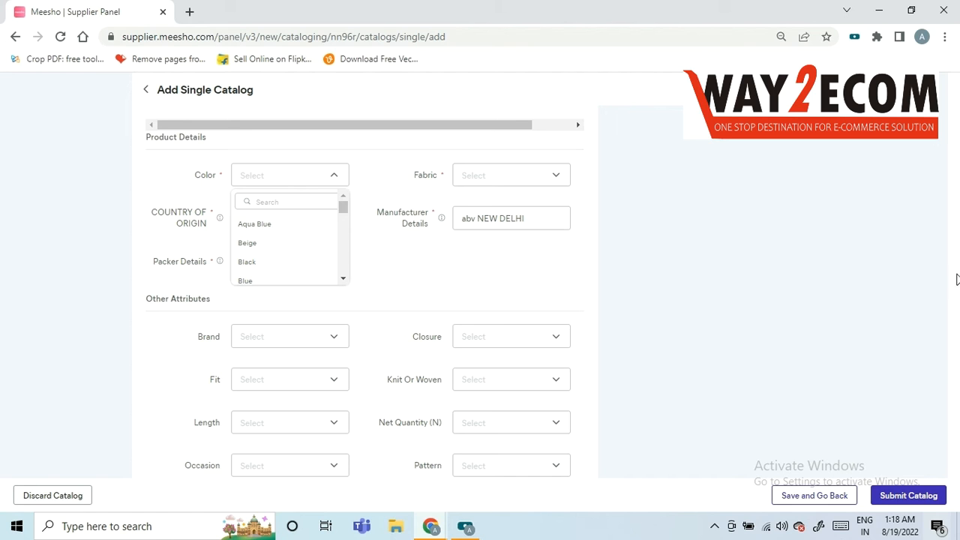
left_click(857, 233)
mouse_move(956, 372)
left_mouse_down()
mouse_move(957, 330)
mouse_move(957, 362)
left_mouse_up()
left_click(279, 313)
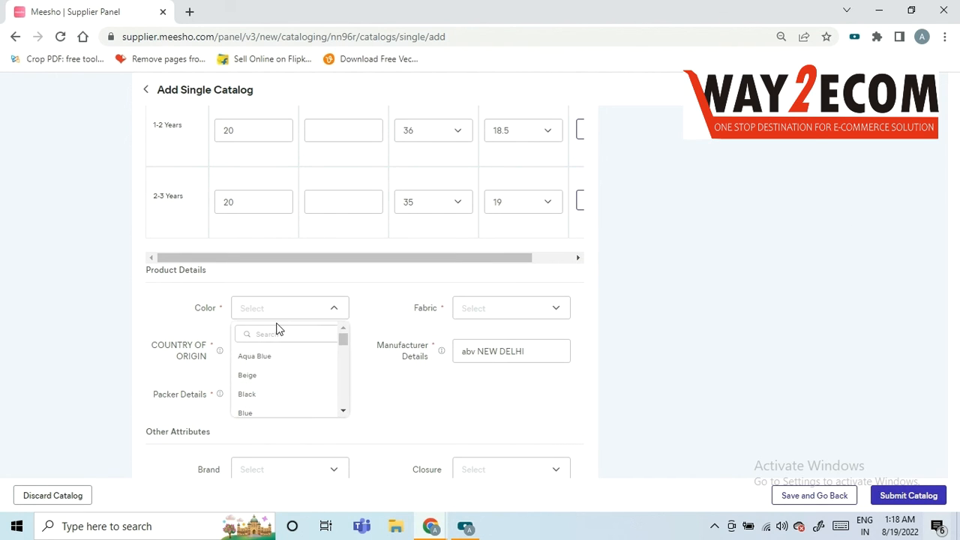
type("red")
left_click(268, 358)
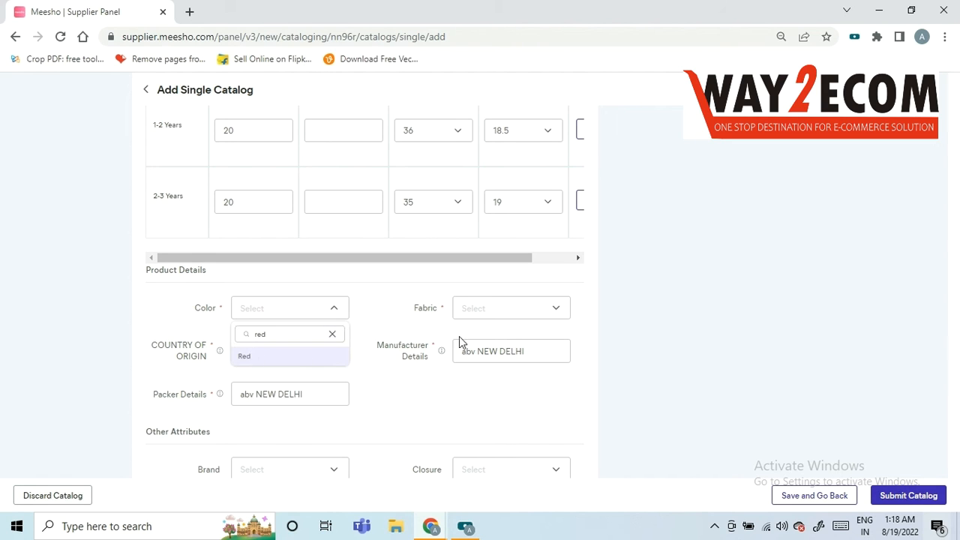
- Set the fabric of Product 2 to Cotton
left_click(523, 312)
type("co")
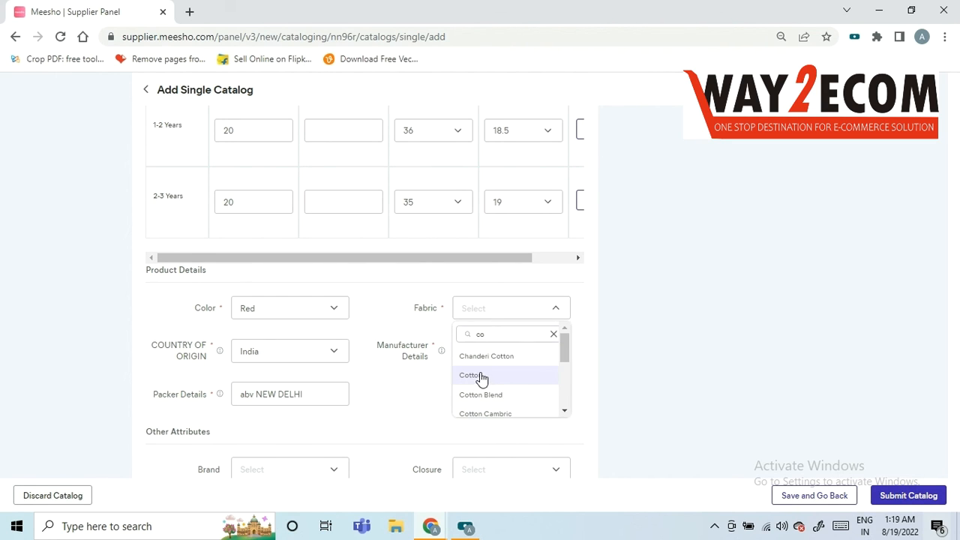
left_click(481, 376)
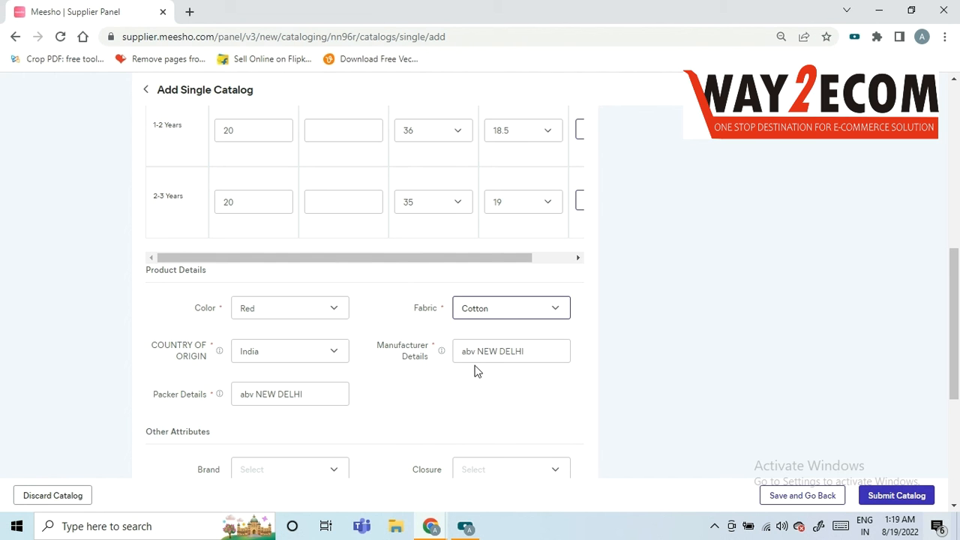
- Set Product 2's closure to Elastic waistband and its fit to Regular Fit
scroll(623, 322, "down", 3)
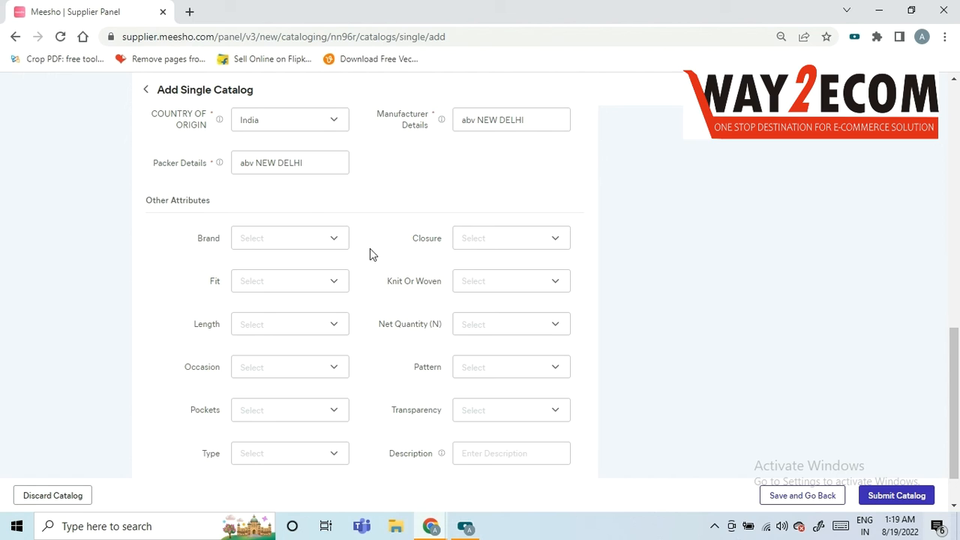
left_click(285, 237)
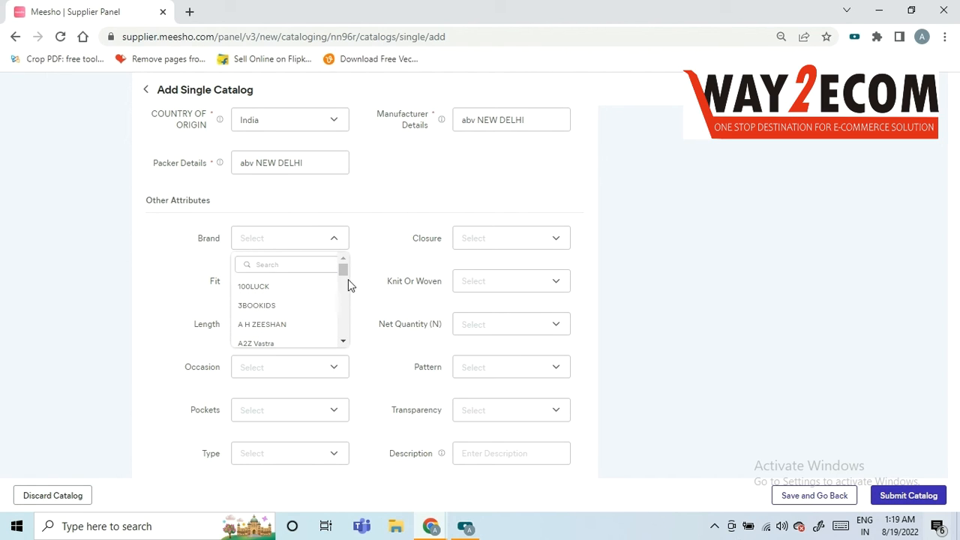
left_click(487, 238)
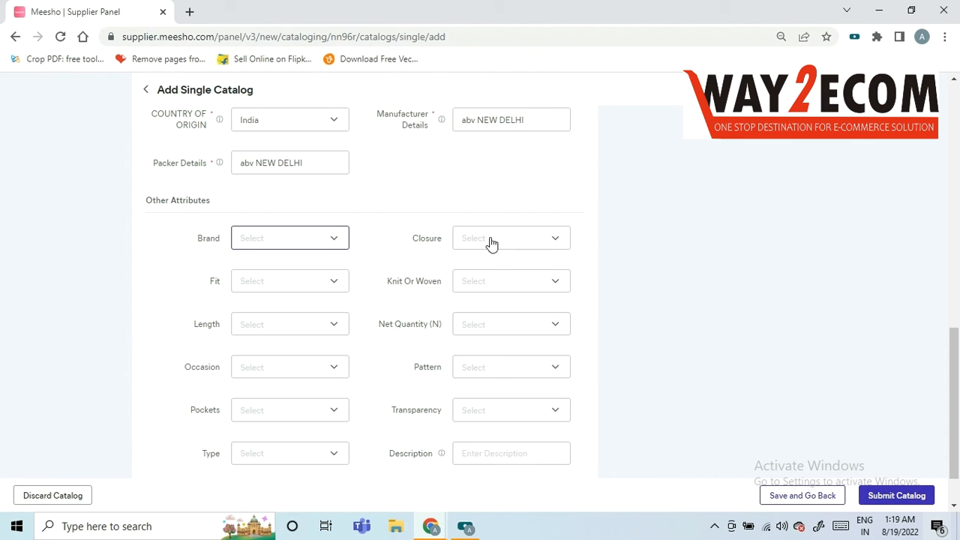
left_click(490, 237)
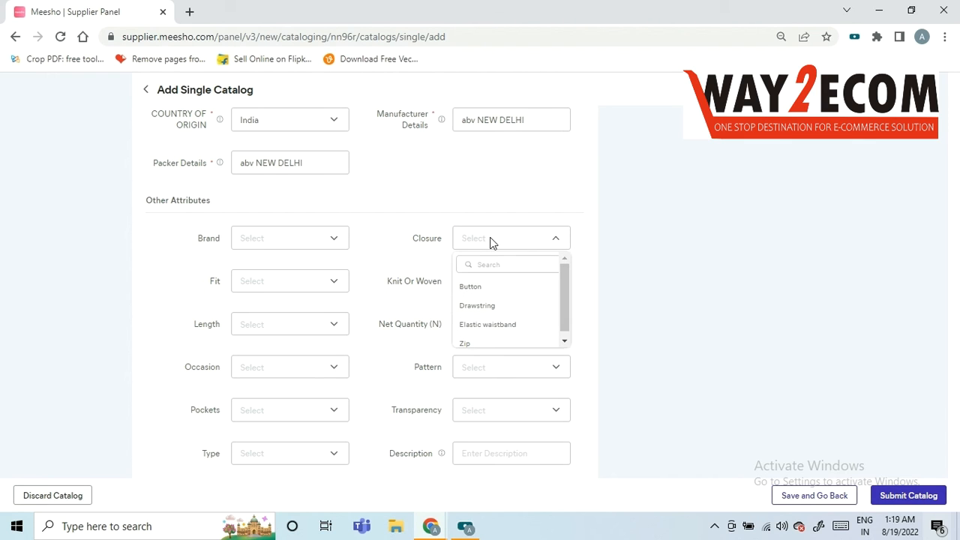
left_click(500, 332)
left_click(307, 279)
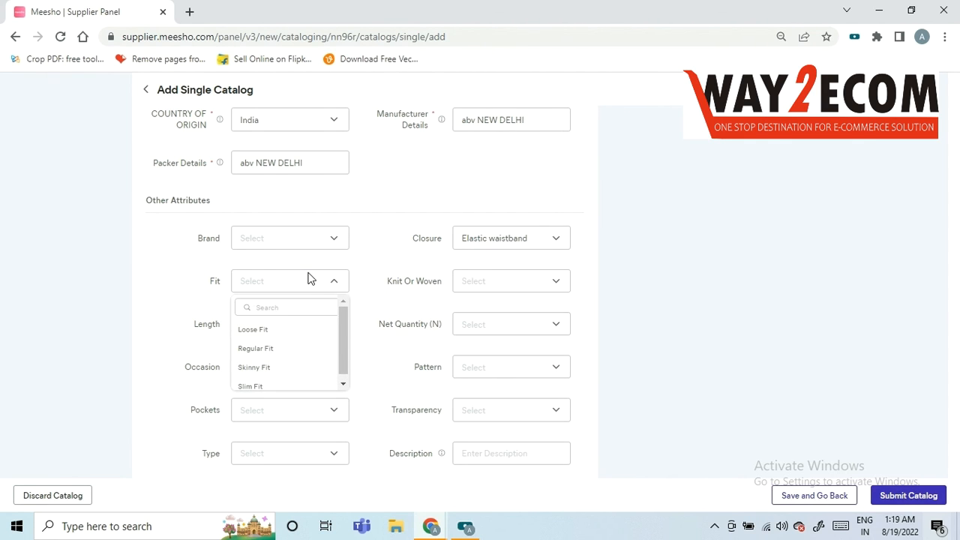
left_click(272, 348)
- Set Product 2's Knit Or Woven attribute to Knitted and its length to Above Knee
left_click(534, 281)
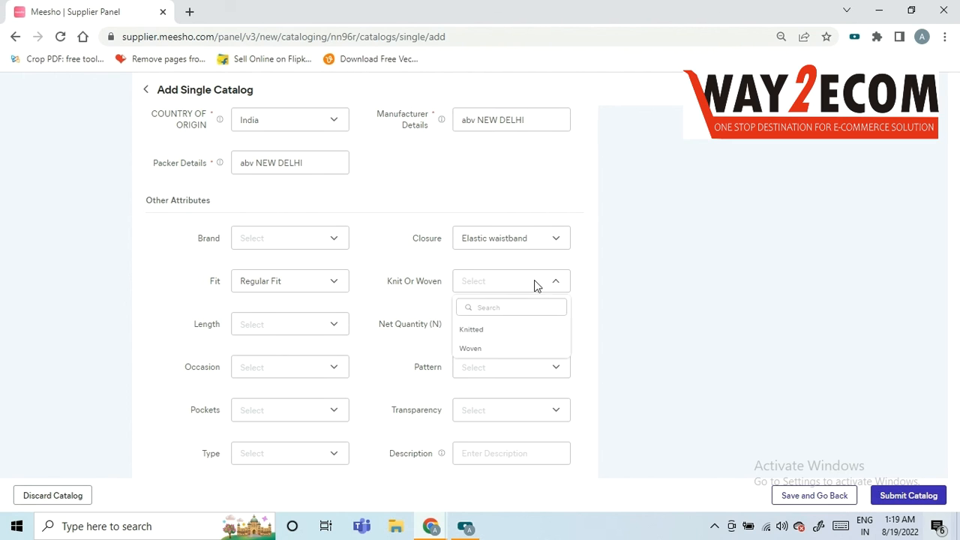
left_click(475, 332)
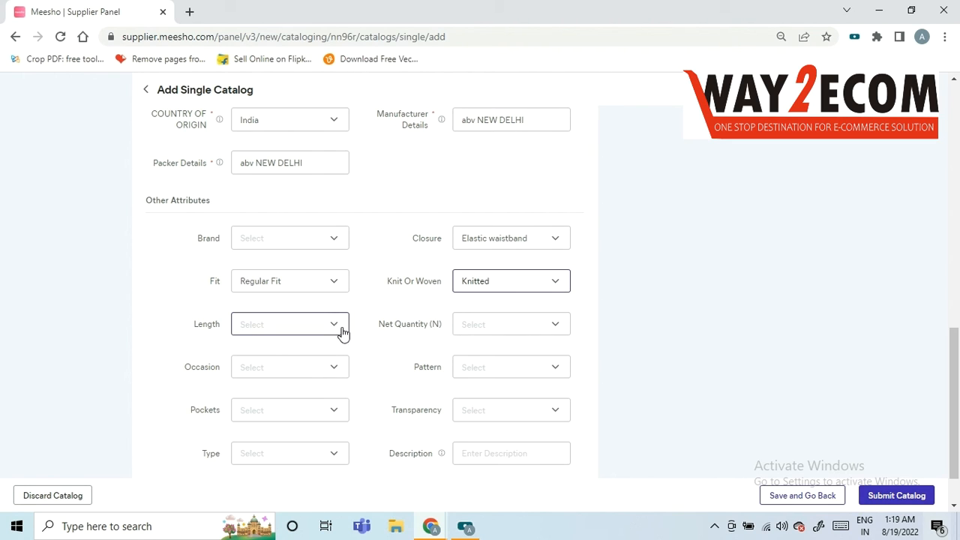
left_click_drag(950, 354, 907, 377)
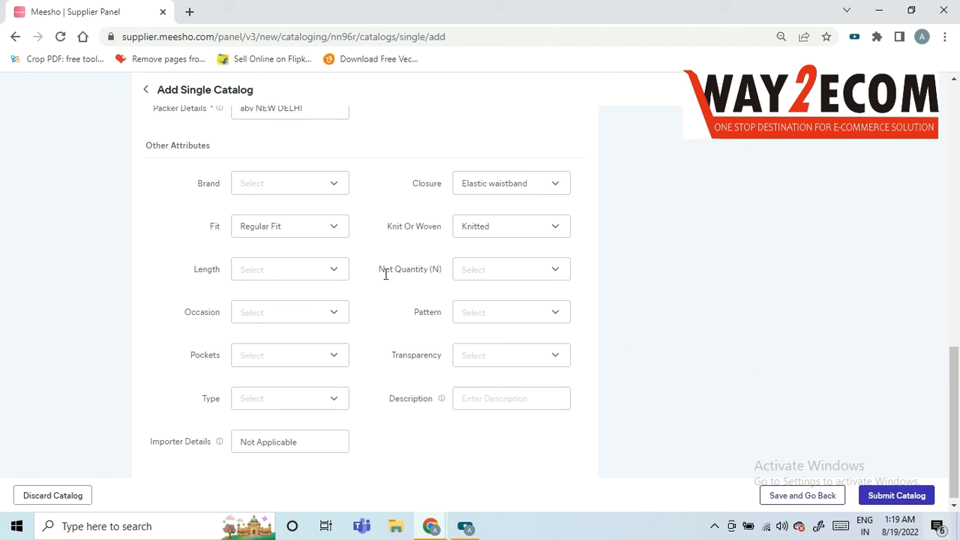
left_click(343, 277)
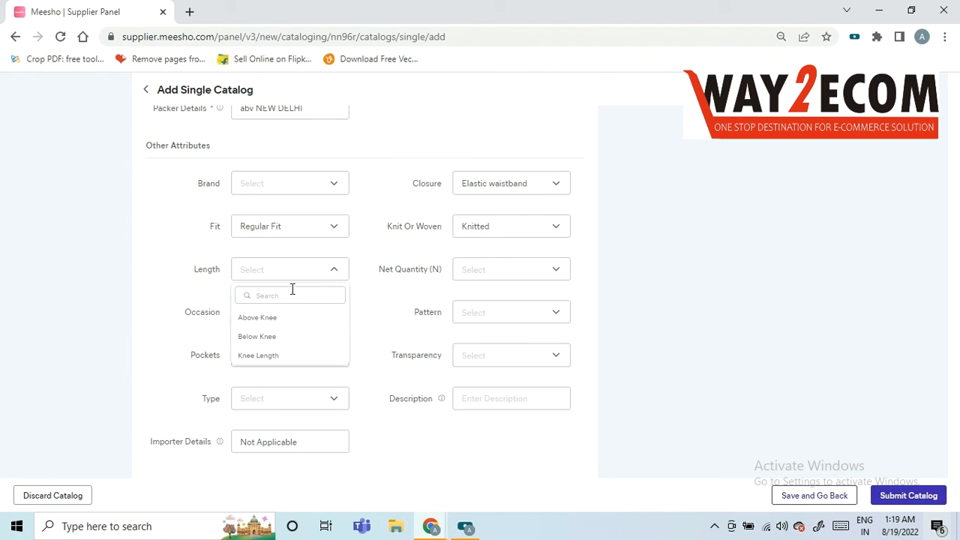
left_click(257, 318)
- Set Product 2's net quantity to 1 and its occasion to Casual
left_click(508, 278)
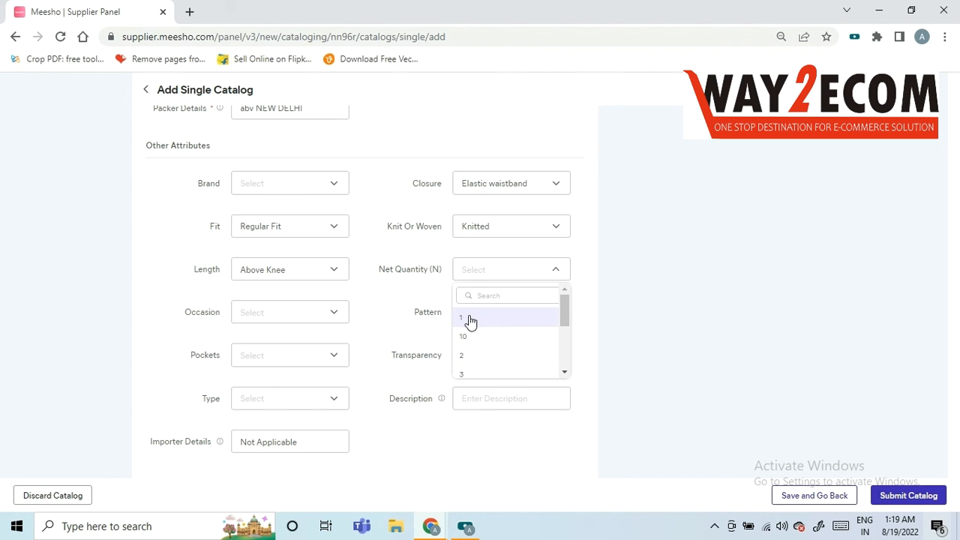
left_click(469, 321)
left_click(310, 319)
left_click(268, 362)
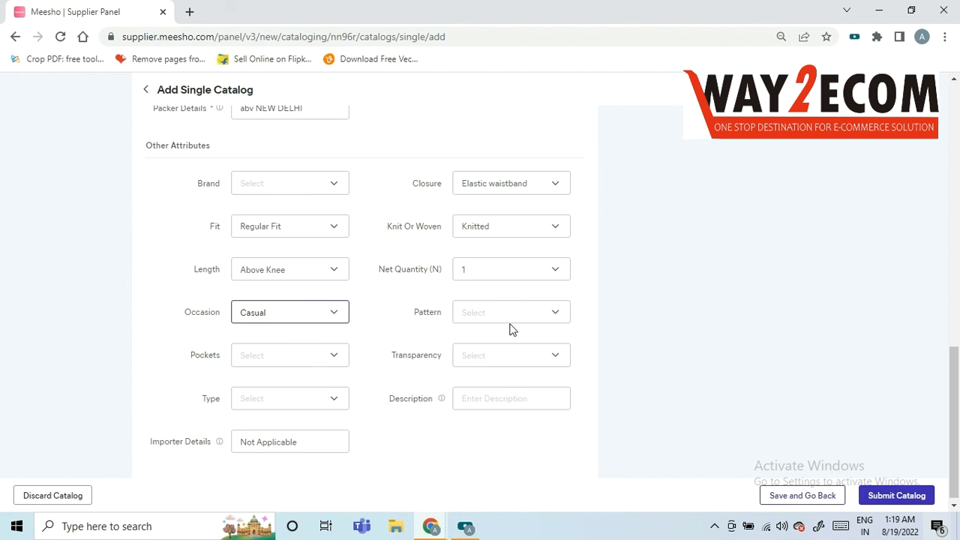
- Set Product 2's pattern to Solid and its number of pockets to 2
left_click(509, 318)
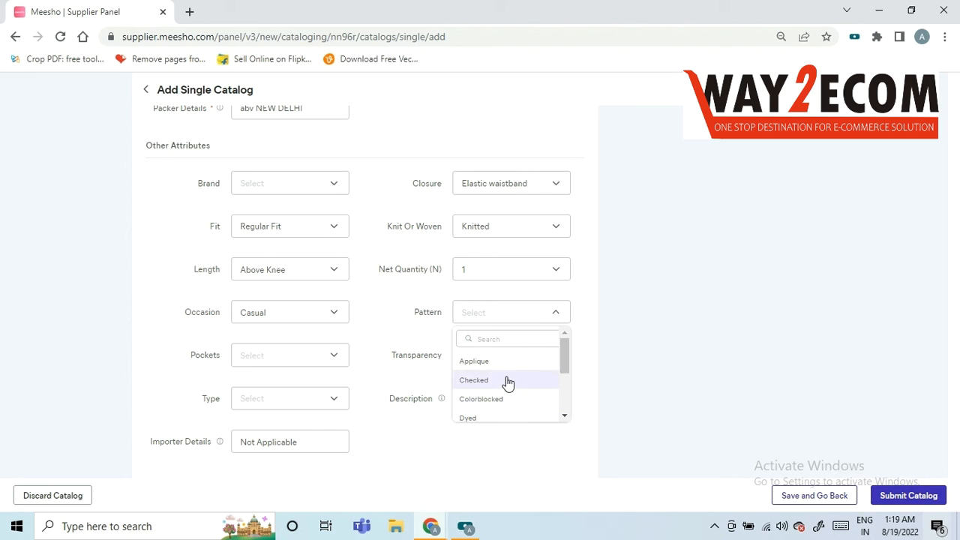
left_click_drag(566, 353, 565, 379)
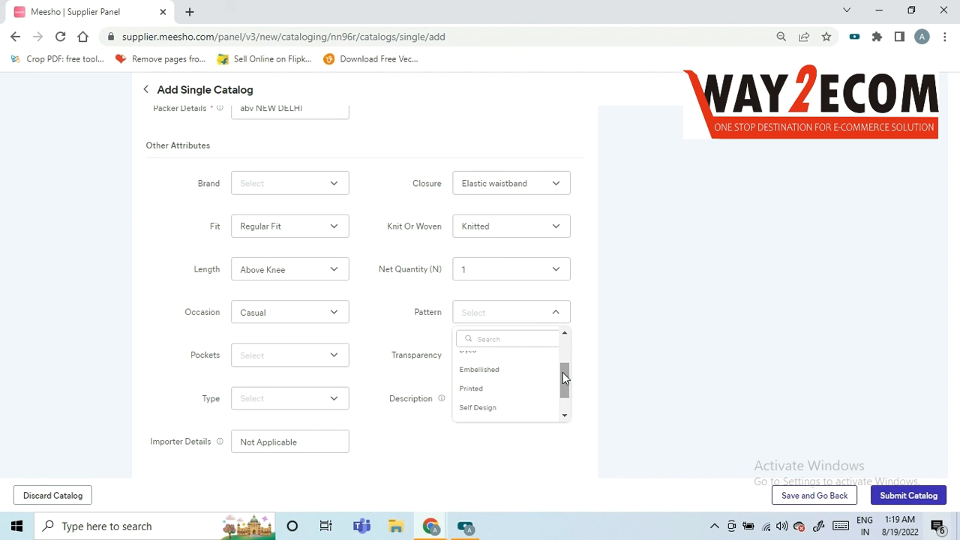
left_click_drag(566, 381, 566, 378)
type("so")
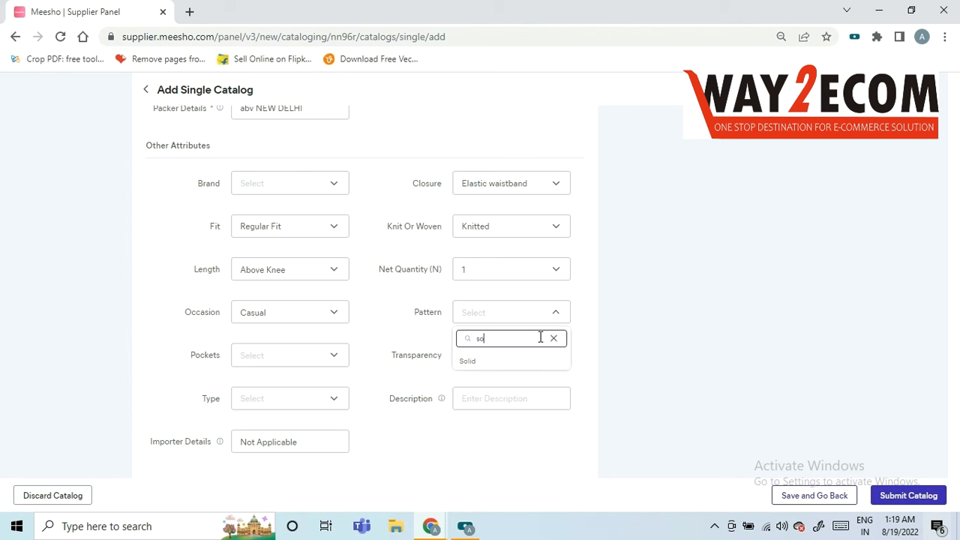
left_click(468, 366)
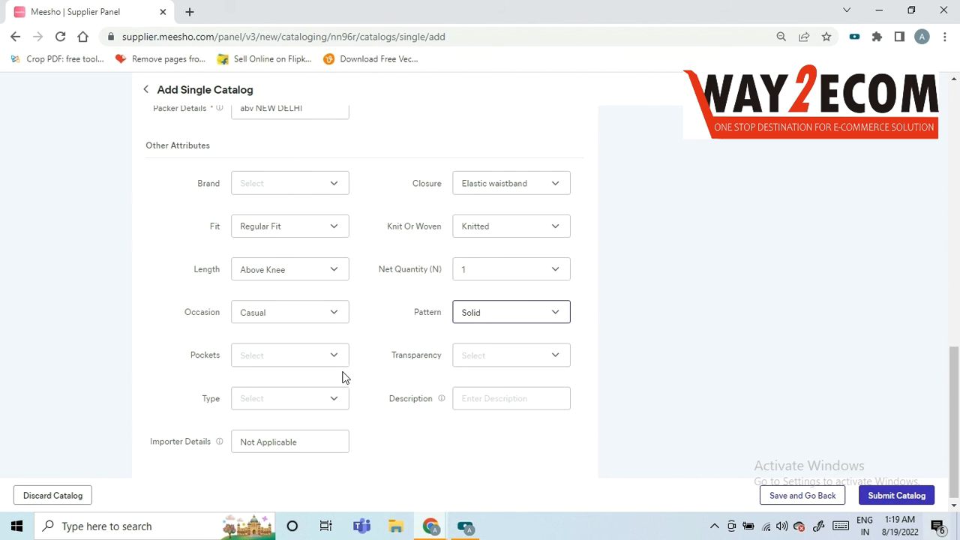
left_click(322, 362)
left_click(266, 425)
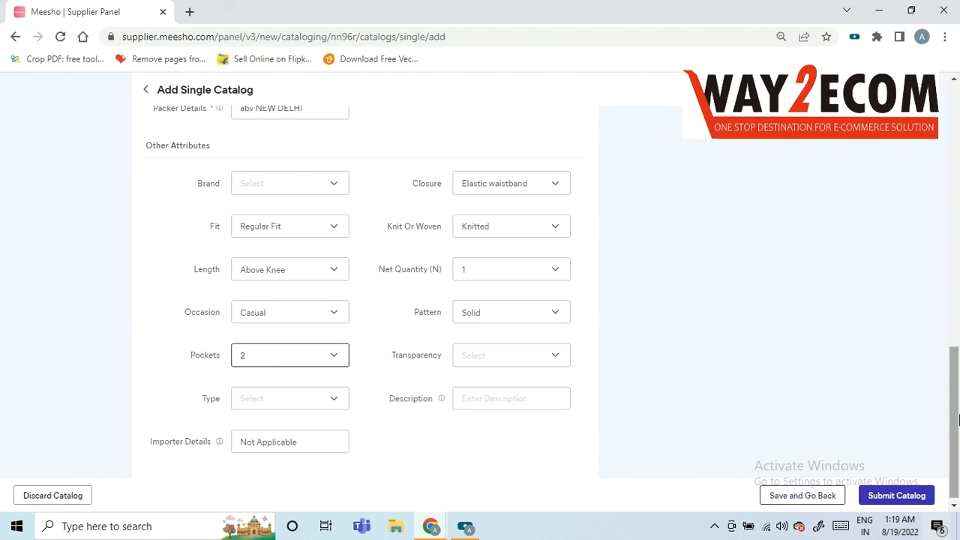
- Switch to Product 3 and set its color to Green
left_click_drag(957, 409, 946, 128)
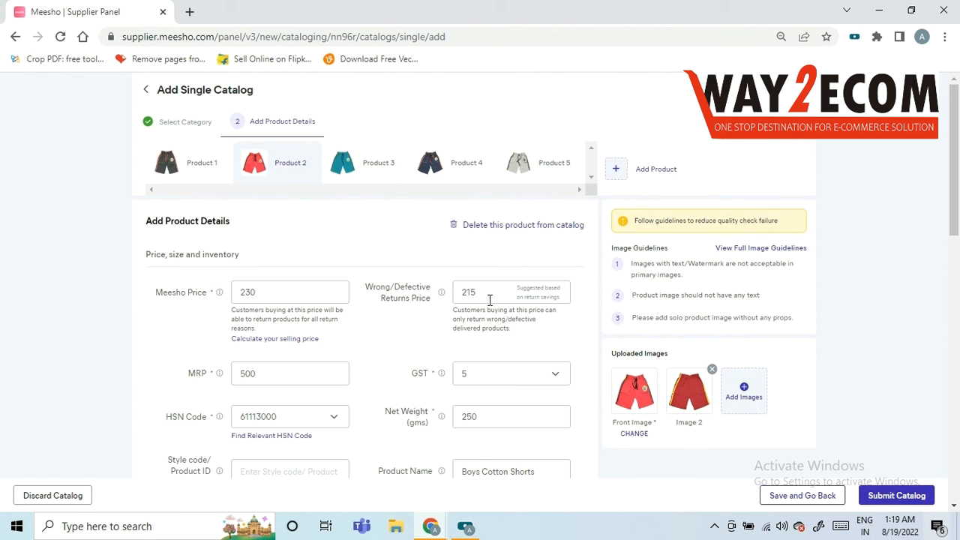
left_click(373, 173)
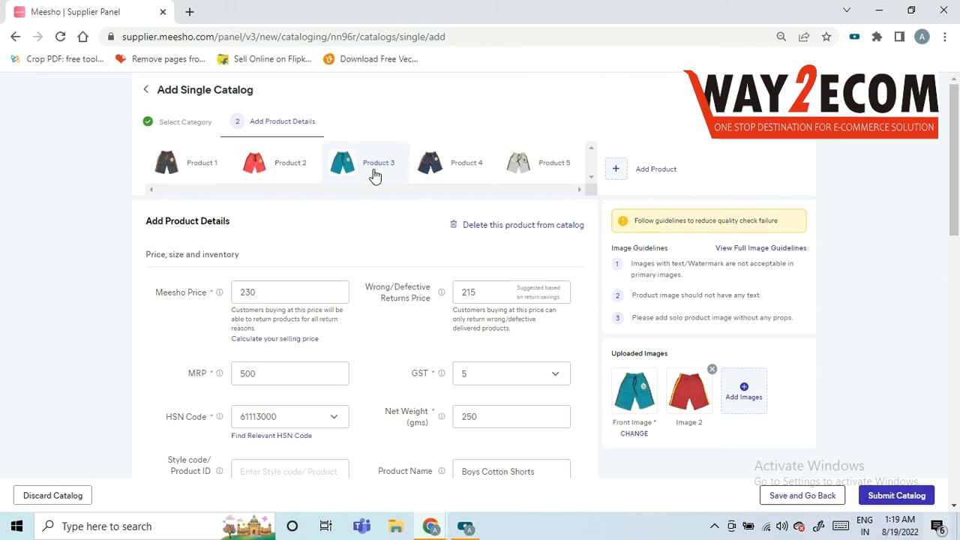
left_click_drag(957, 188, 957, 417)
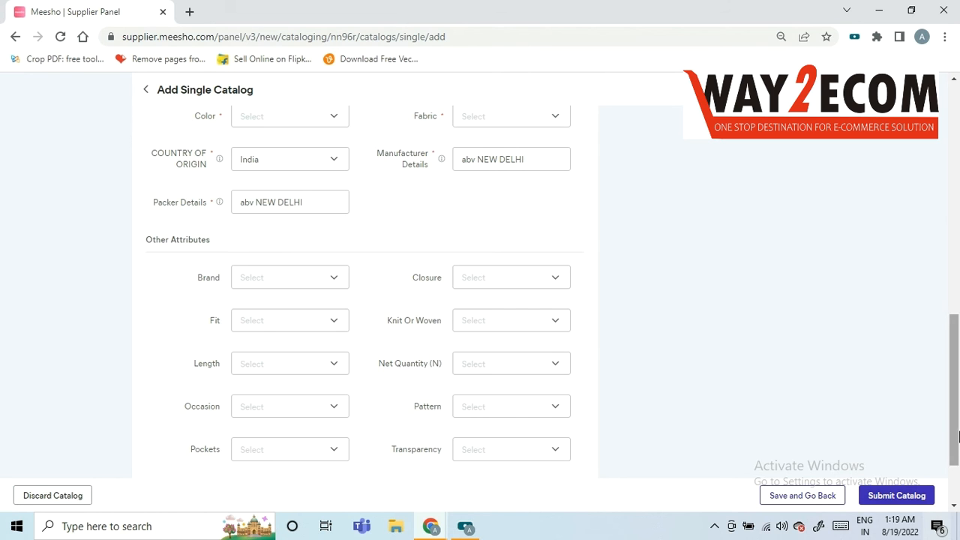
scroll(934, 503, "up", 10)
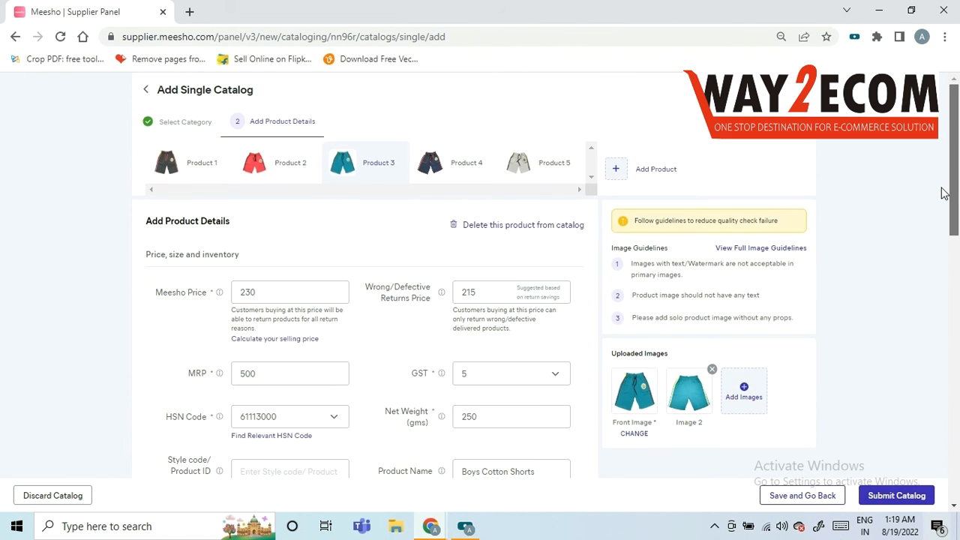
scroll(939, 210, "down", 1)
left_click_drag(954, 225, 957, 491)
scroll(903, 269, "up", 8)
scroll(907, 273, "down", 4)
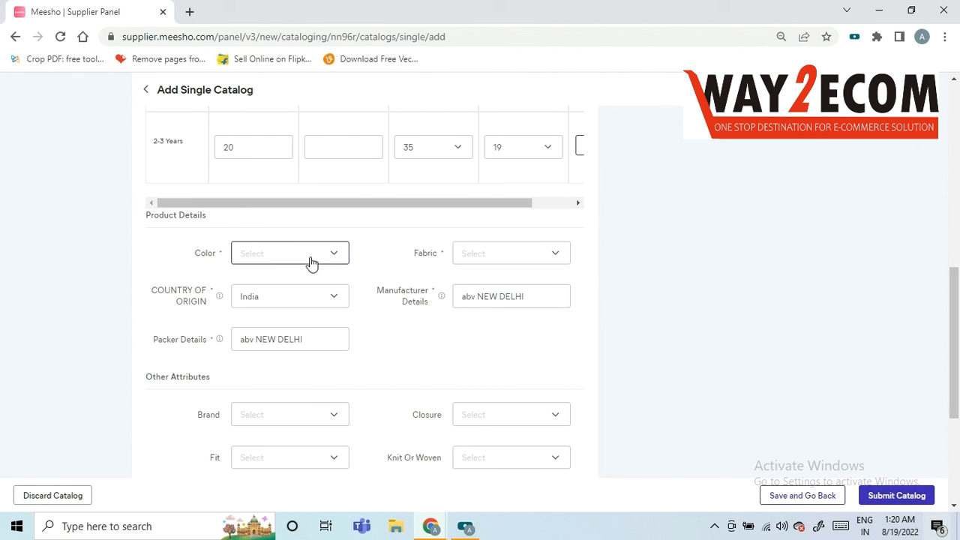
left_click(312, 262)
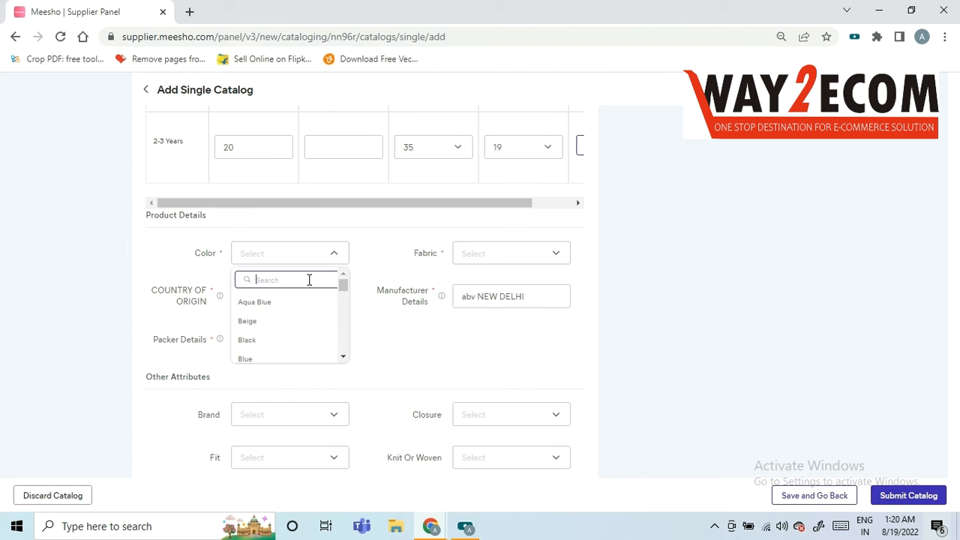
type("gre")
left_click(275, 304)
- Set Product 3's fabric to Cotton
left_click(471, 258)
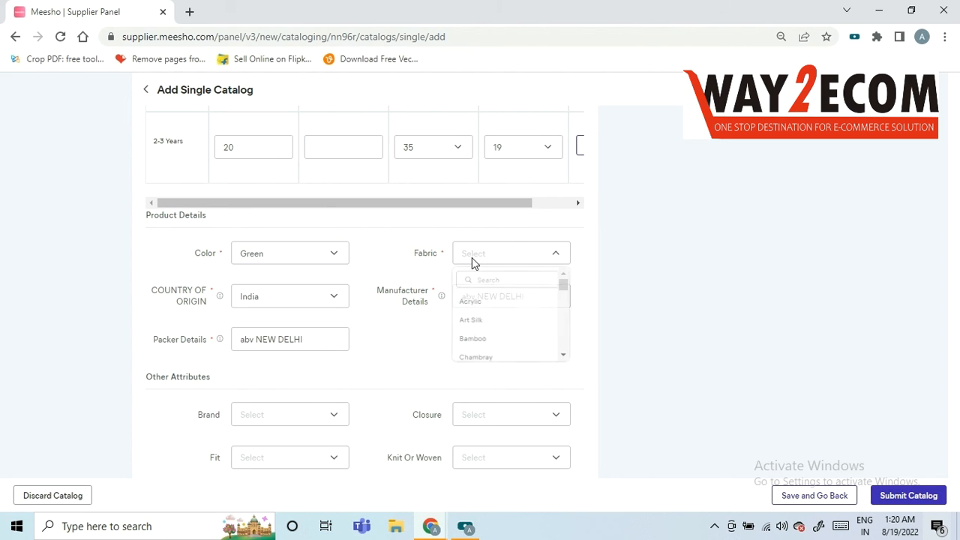
type("co")
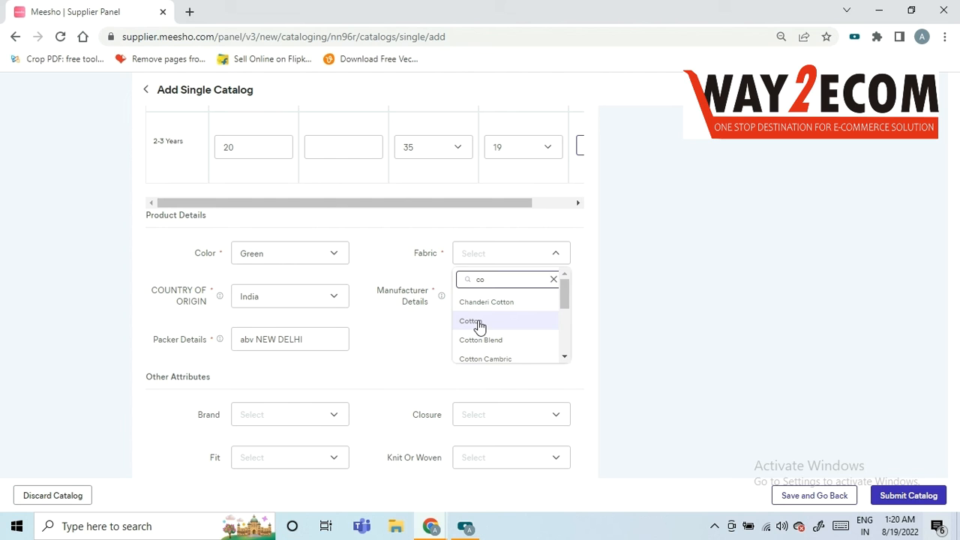
left_click(482, 323)
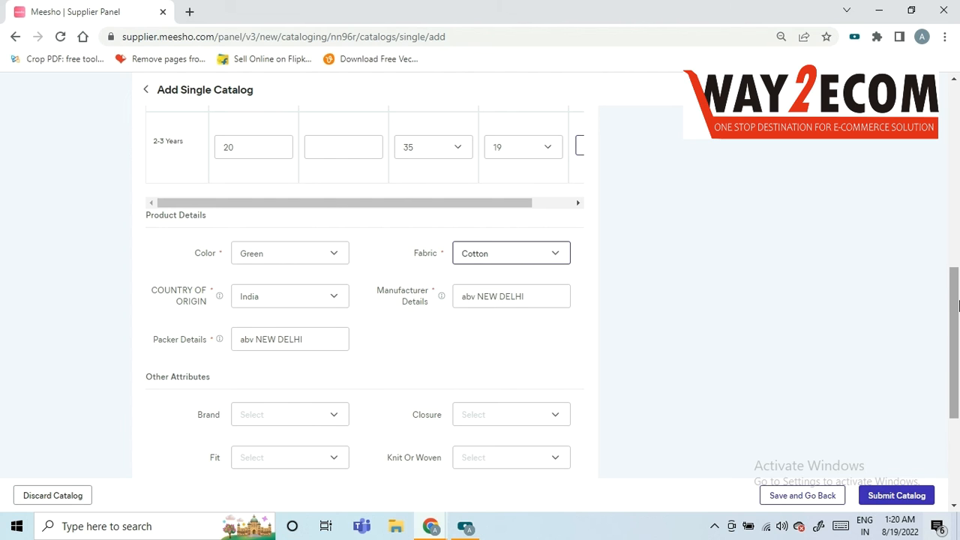
- Set Product 4's color to Navy Blue and its fabric to Cotton
left_click_drag(957, 283, 957, 102)
left_click(441, 166)
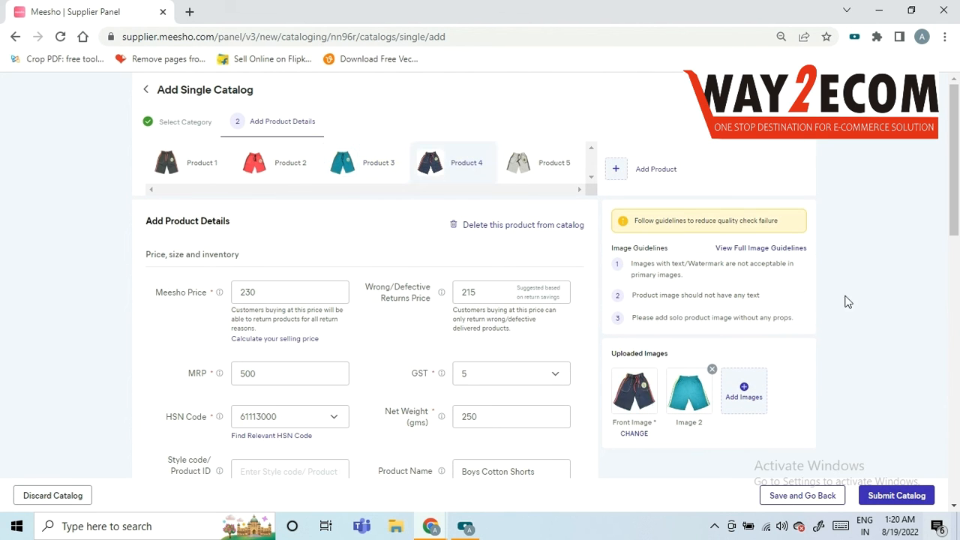
left_click_drag(947, 197, 957, 360)
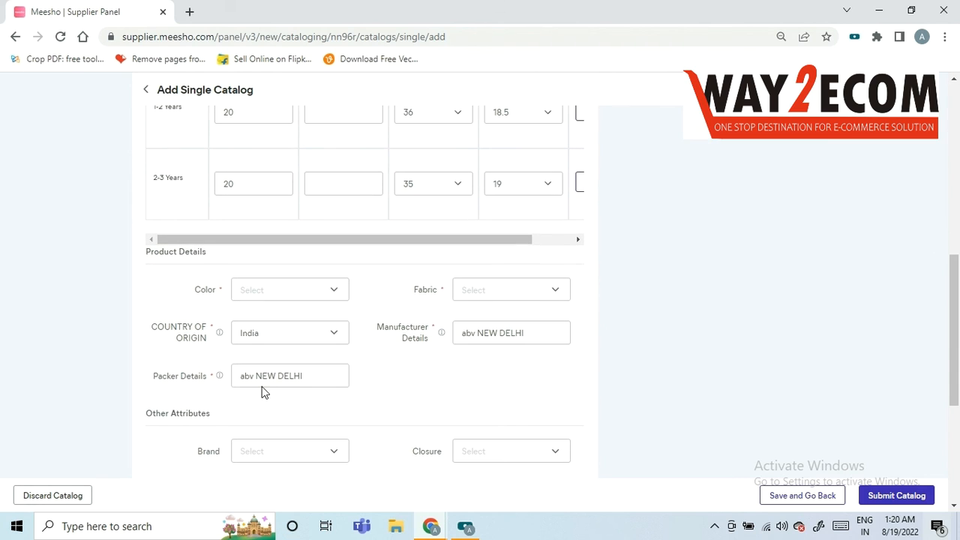
left_click(279, 292)
type("nav")
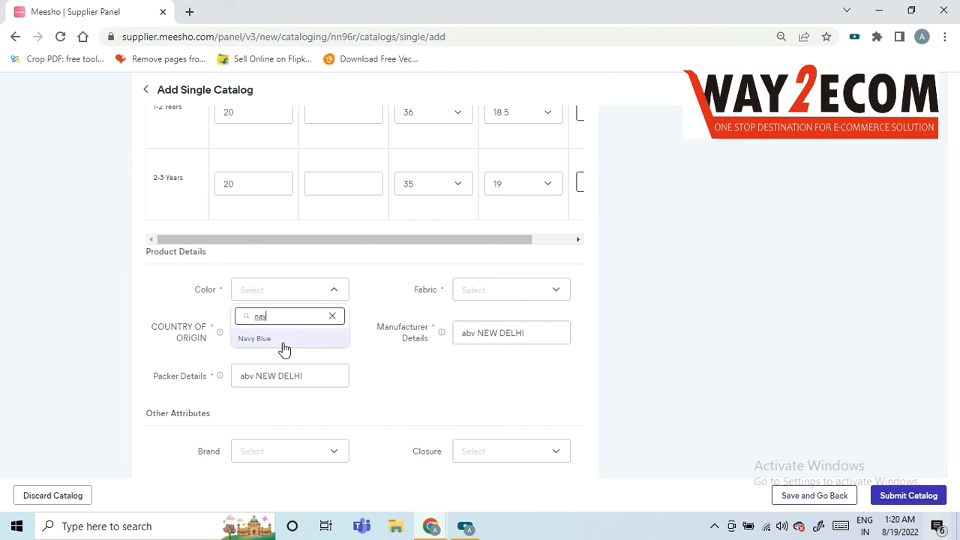
left_click(284, 342)
left_click(507, 298)
type("co")
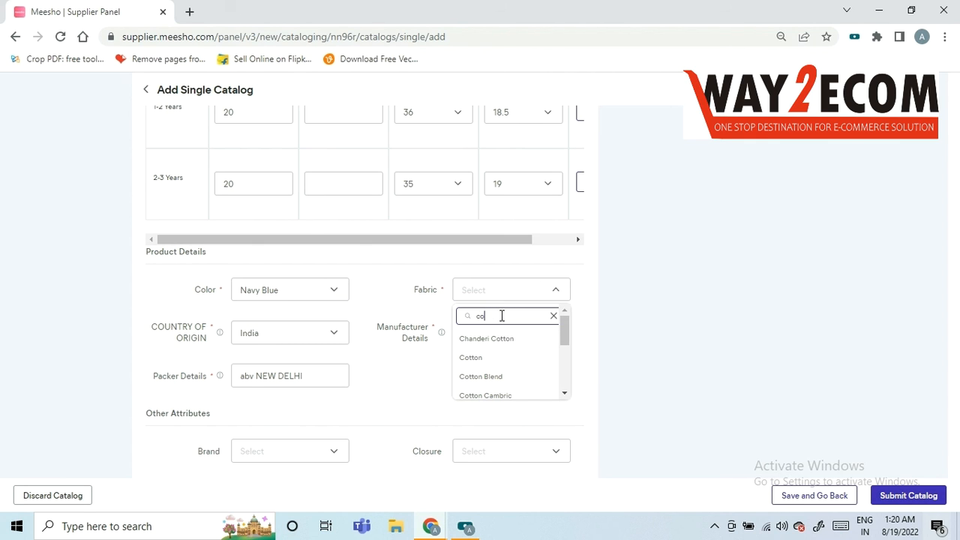
left_click(489, 357)
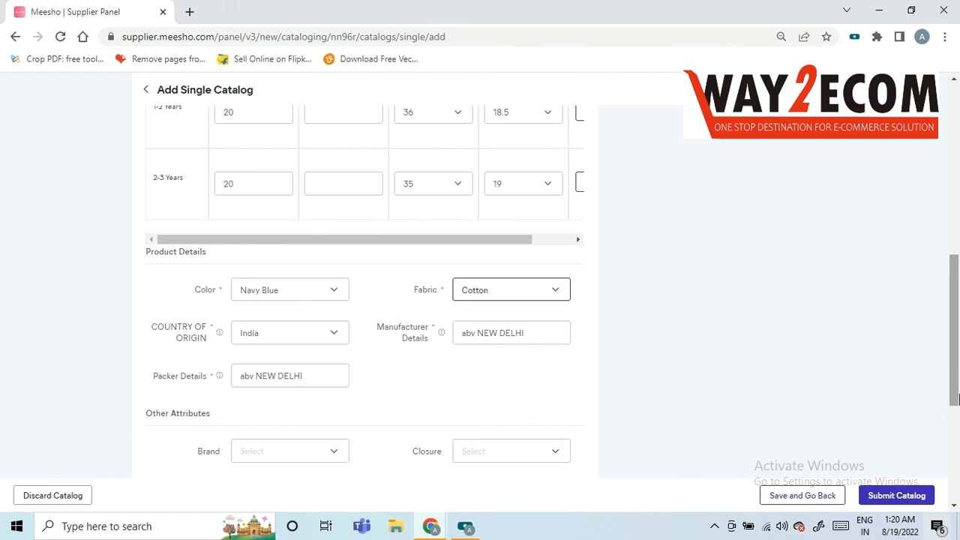
- Switch to Product 5 and set its color to Grey
left_click_drag(955, 373, 954, 196)
scroll(584, 131, "down", 1)
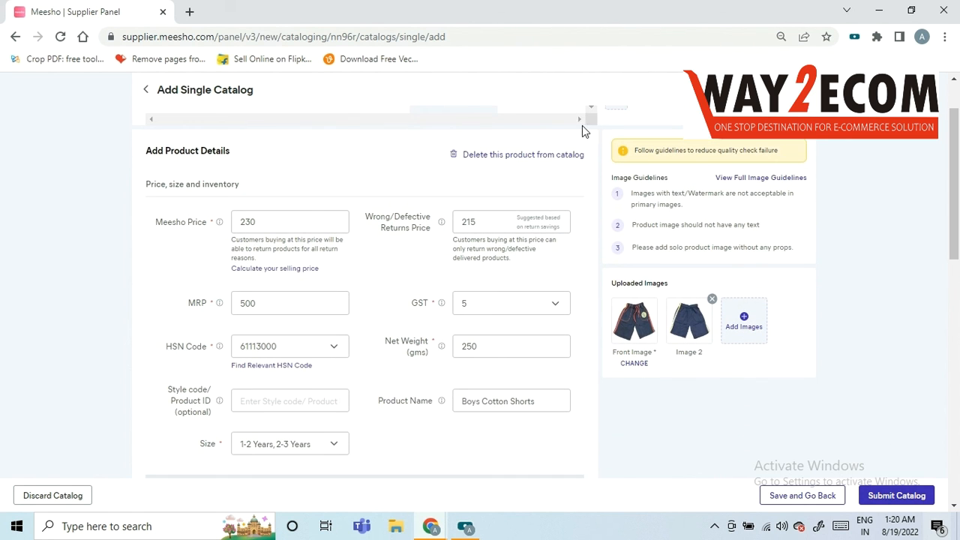
scroll(885, 222, "up", 1)
left_click(550, 165)
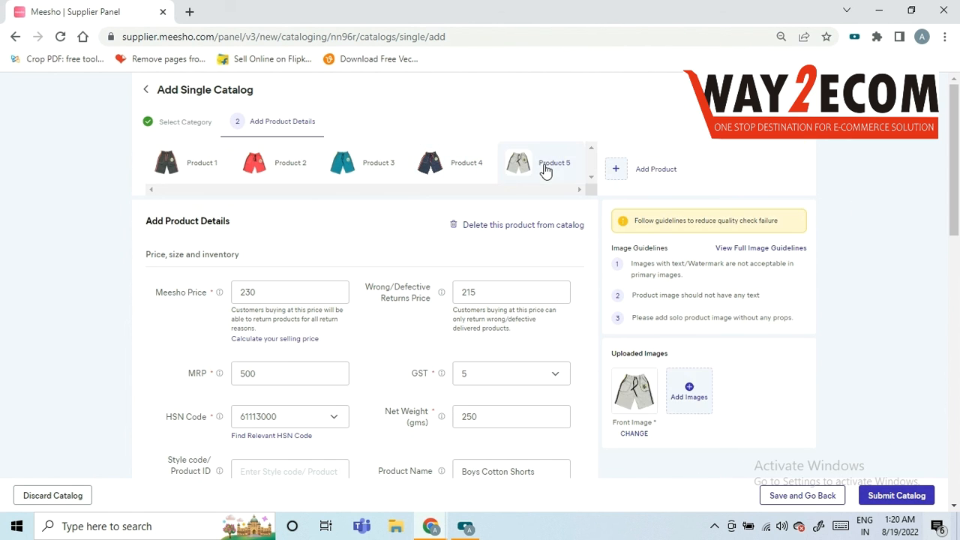
scroll(337, 256, "down", 10)
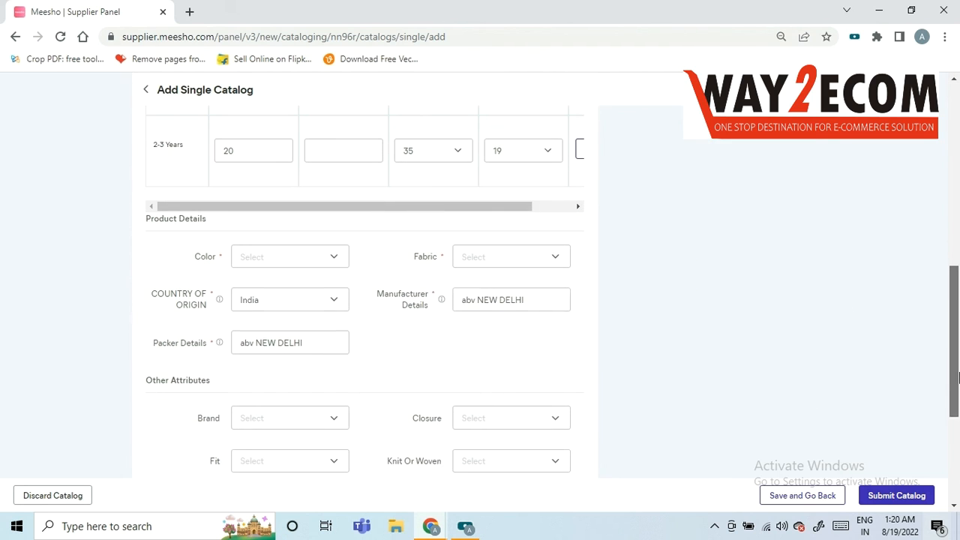
left_click(288, 257)
left_click(286, 282)
type("gre")
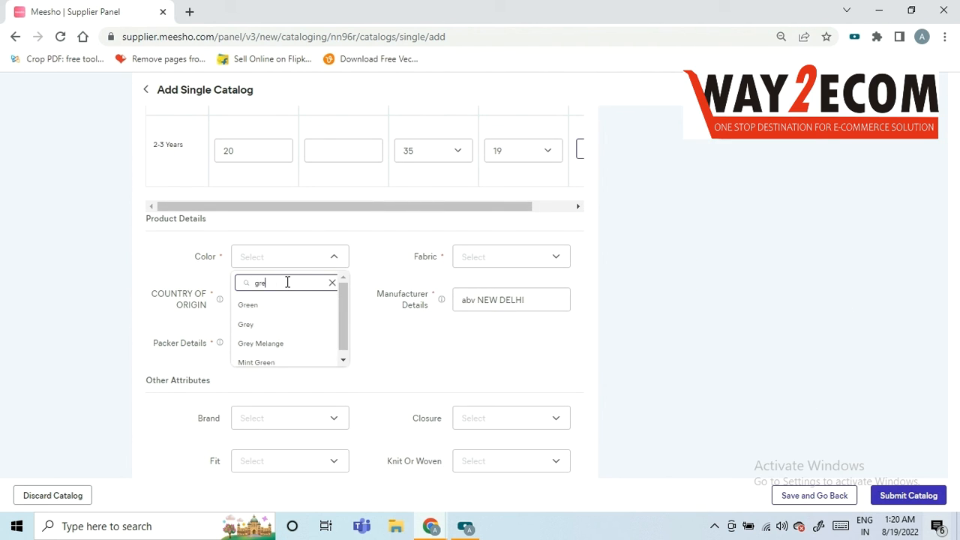
left_click(335, 330)
- Set Product 5's fabric to Cotton
left_click(511, 257)
left_click(498, 282)
type("c")
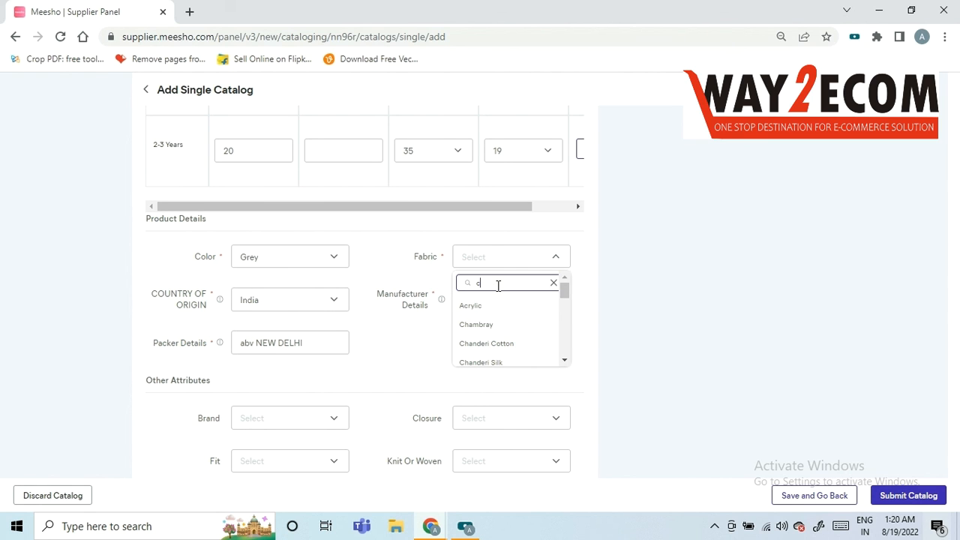
type("ot")
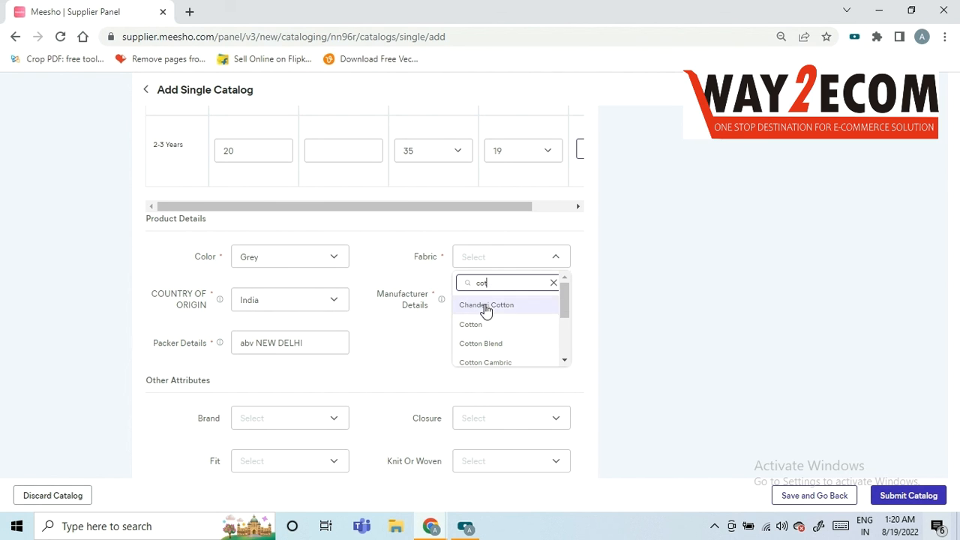
left_click(477, 326)
- Review the entered details and uploaded images of Products 1, 2, 3 and 5 before submission
left_click_drag(955, 391, 922, 202)
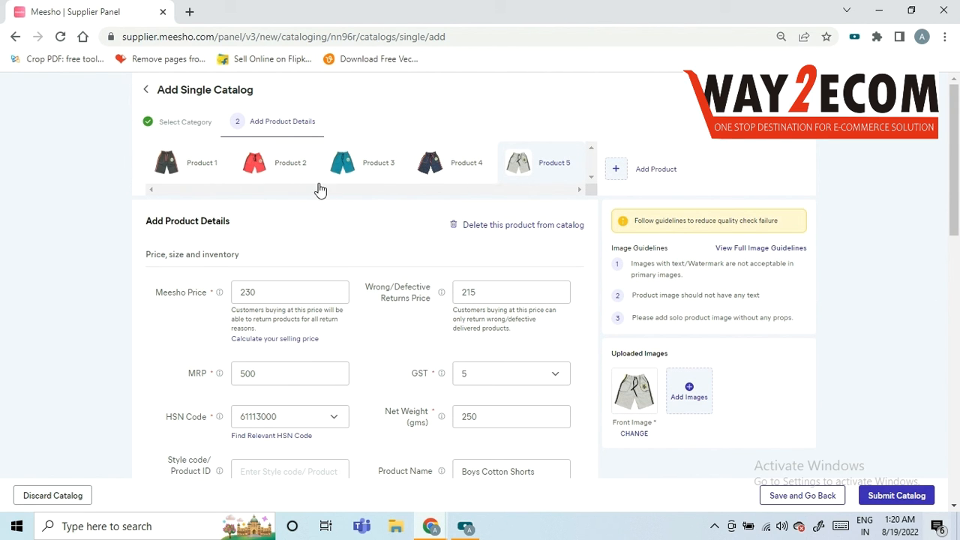
left_click(197, 163)
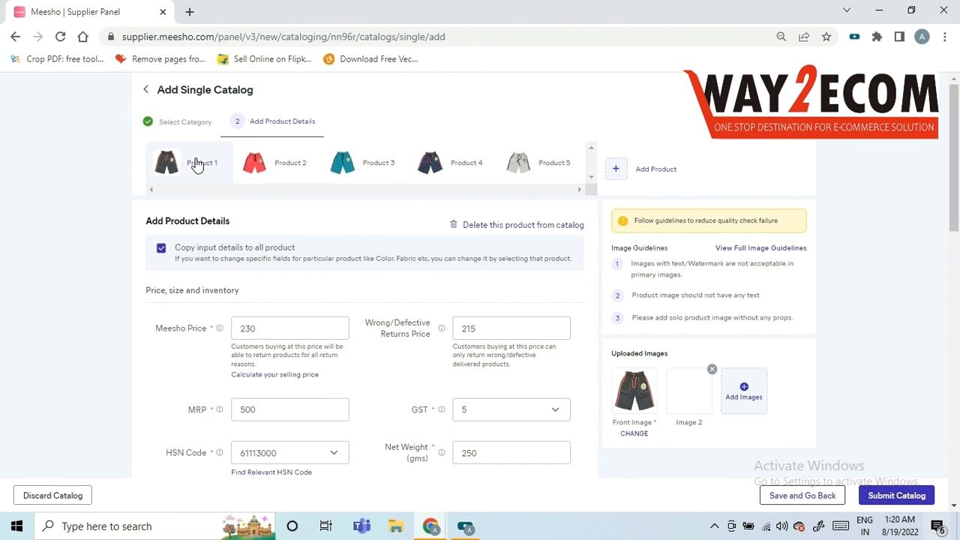
mouse_move(956, 193)
left_mouse_down()
mouse_move(957, 480)
mouse_move(957, 212)
left_mouse_up()
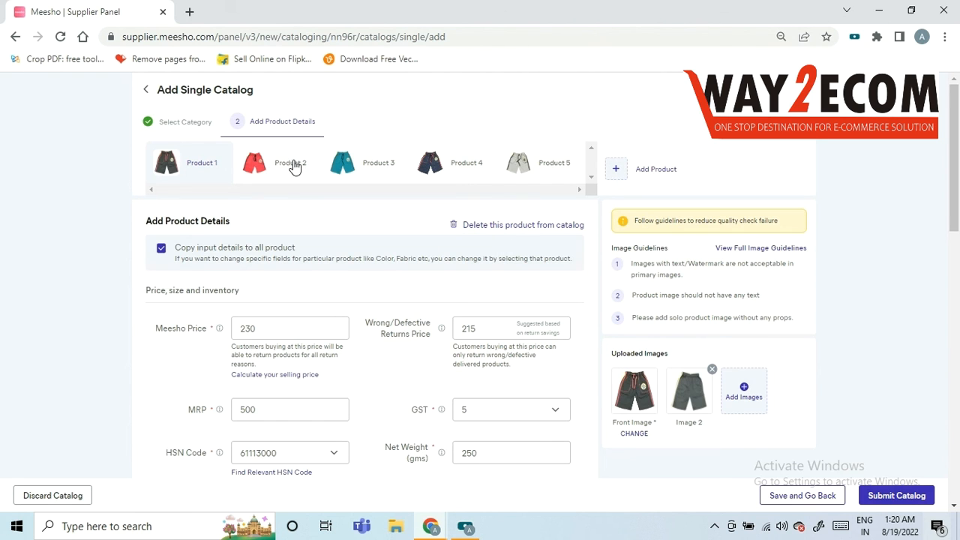
left_click(293, 162)
left_click_drag(957, 217, 907, 213)
left_click(391, 167)
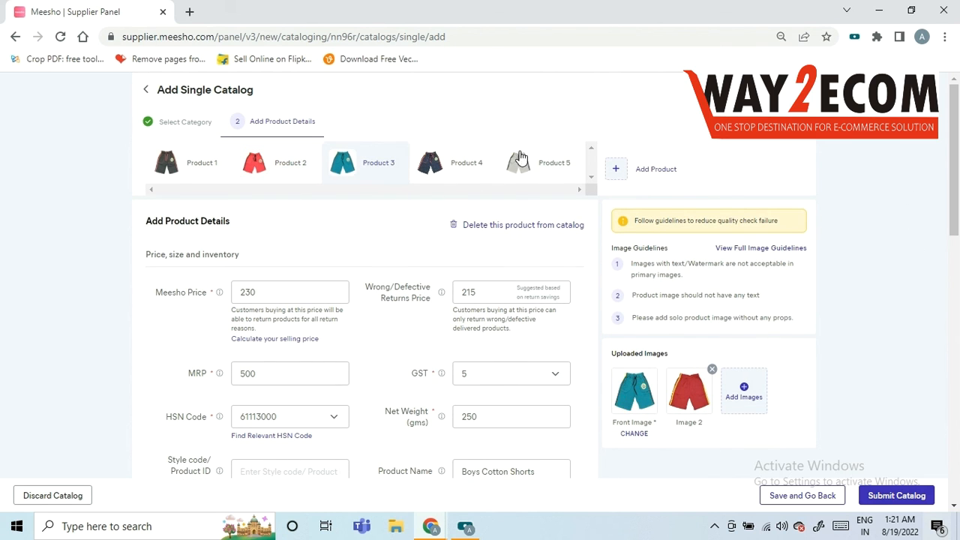
left_click(547, 162)
left_click(188, 162)
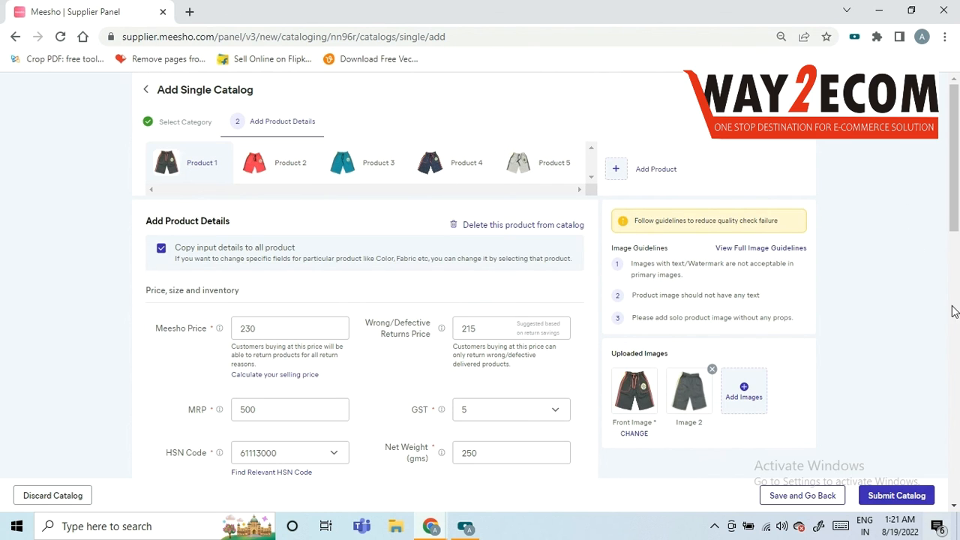
- Submit the five-product catalog for quality check and look over its entry in the single uploads list
left_click(898, 509)
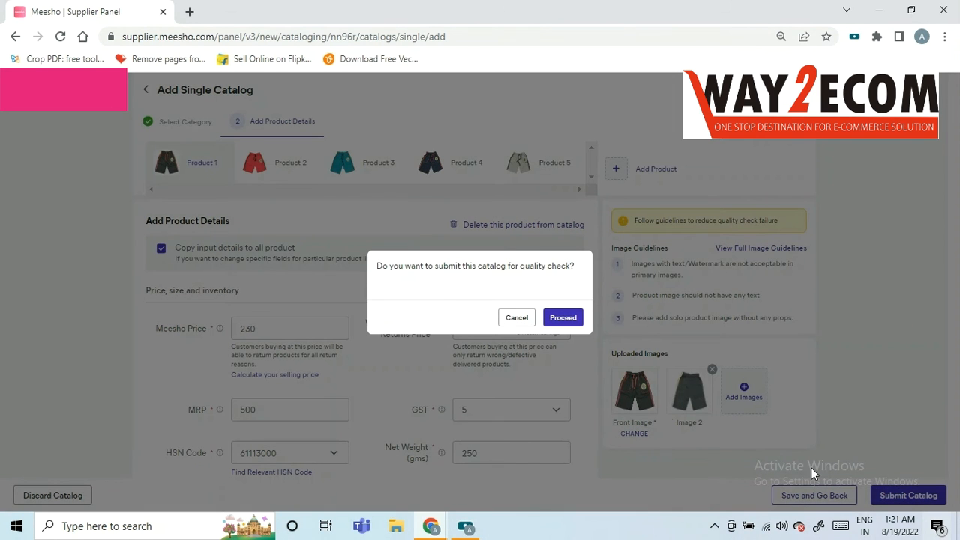
left_click(570, 318)
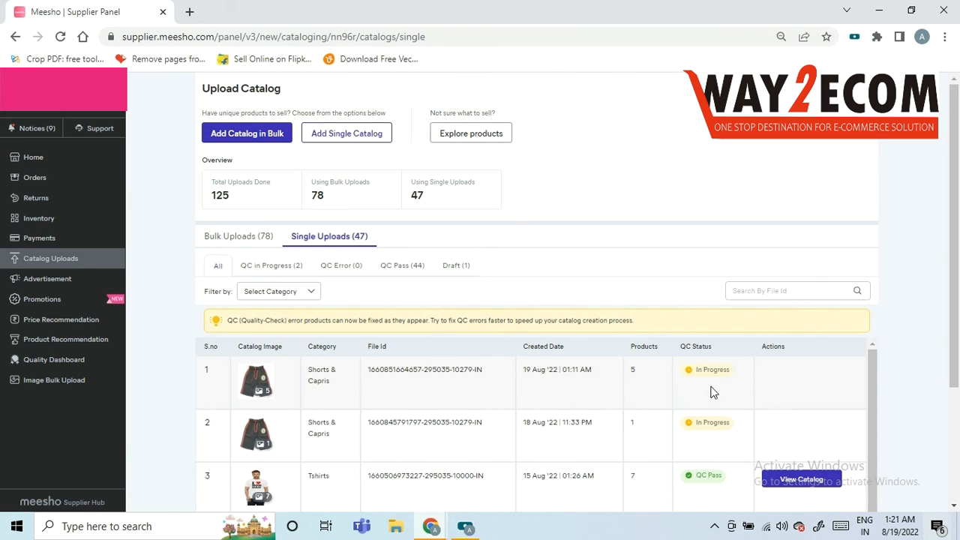
left_click_drag(735, 373, 633, 371)
left_click(633, 369)
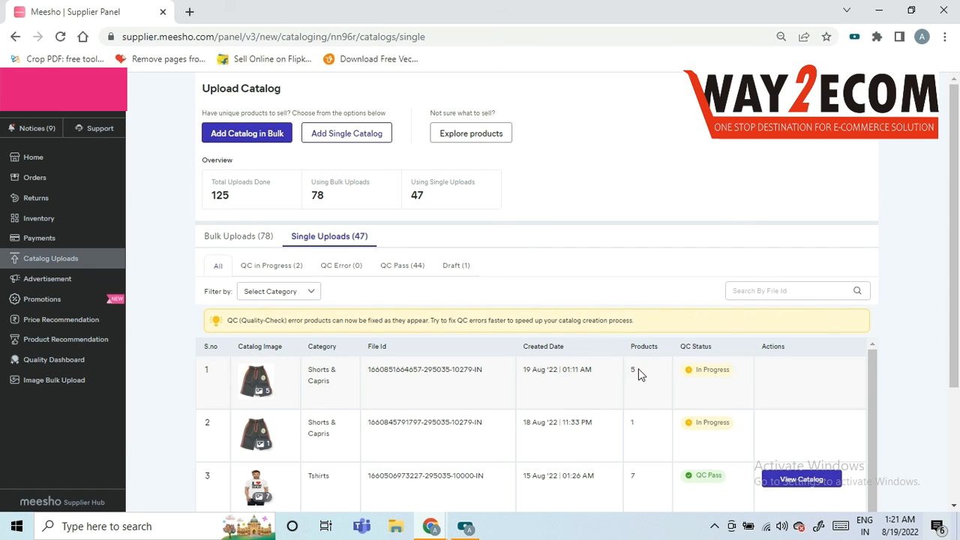